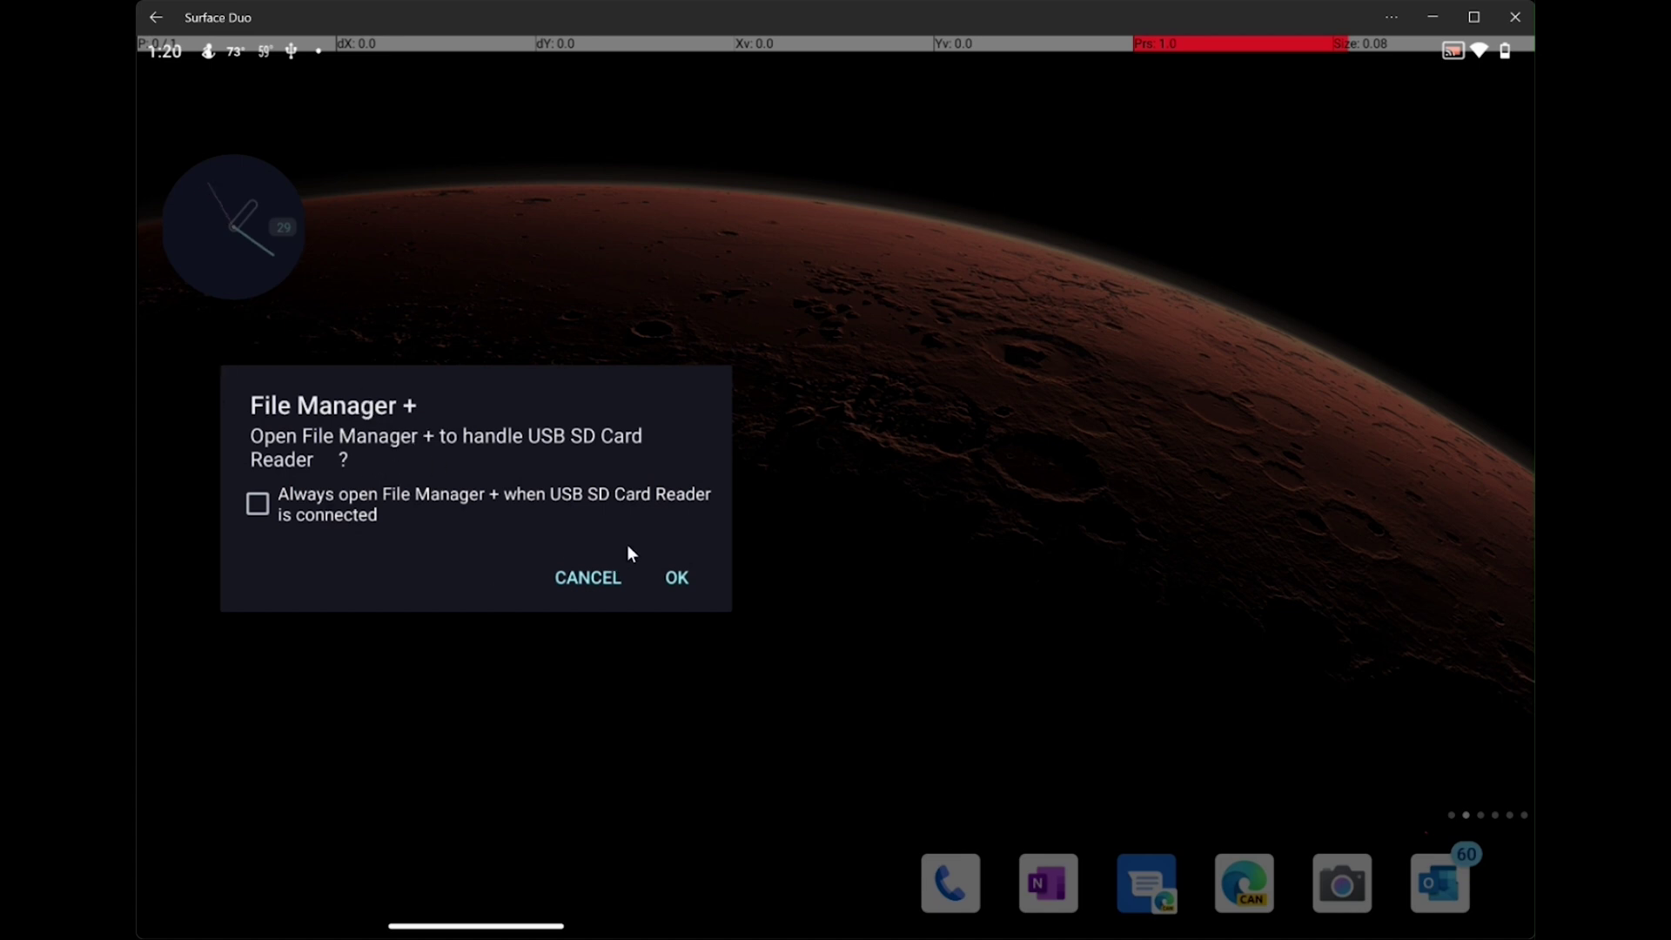
Step: Allow File Manager + to handle the USB SD Card Reader and try to open its USB storage
left_click(681, 579)
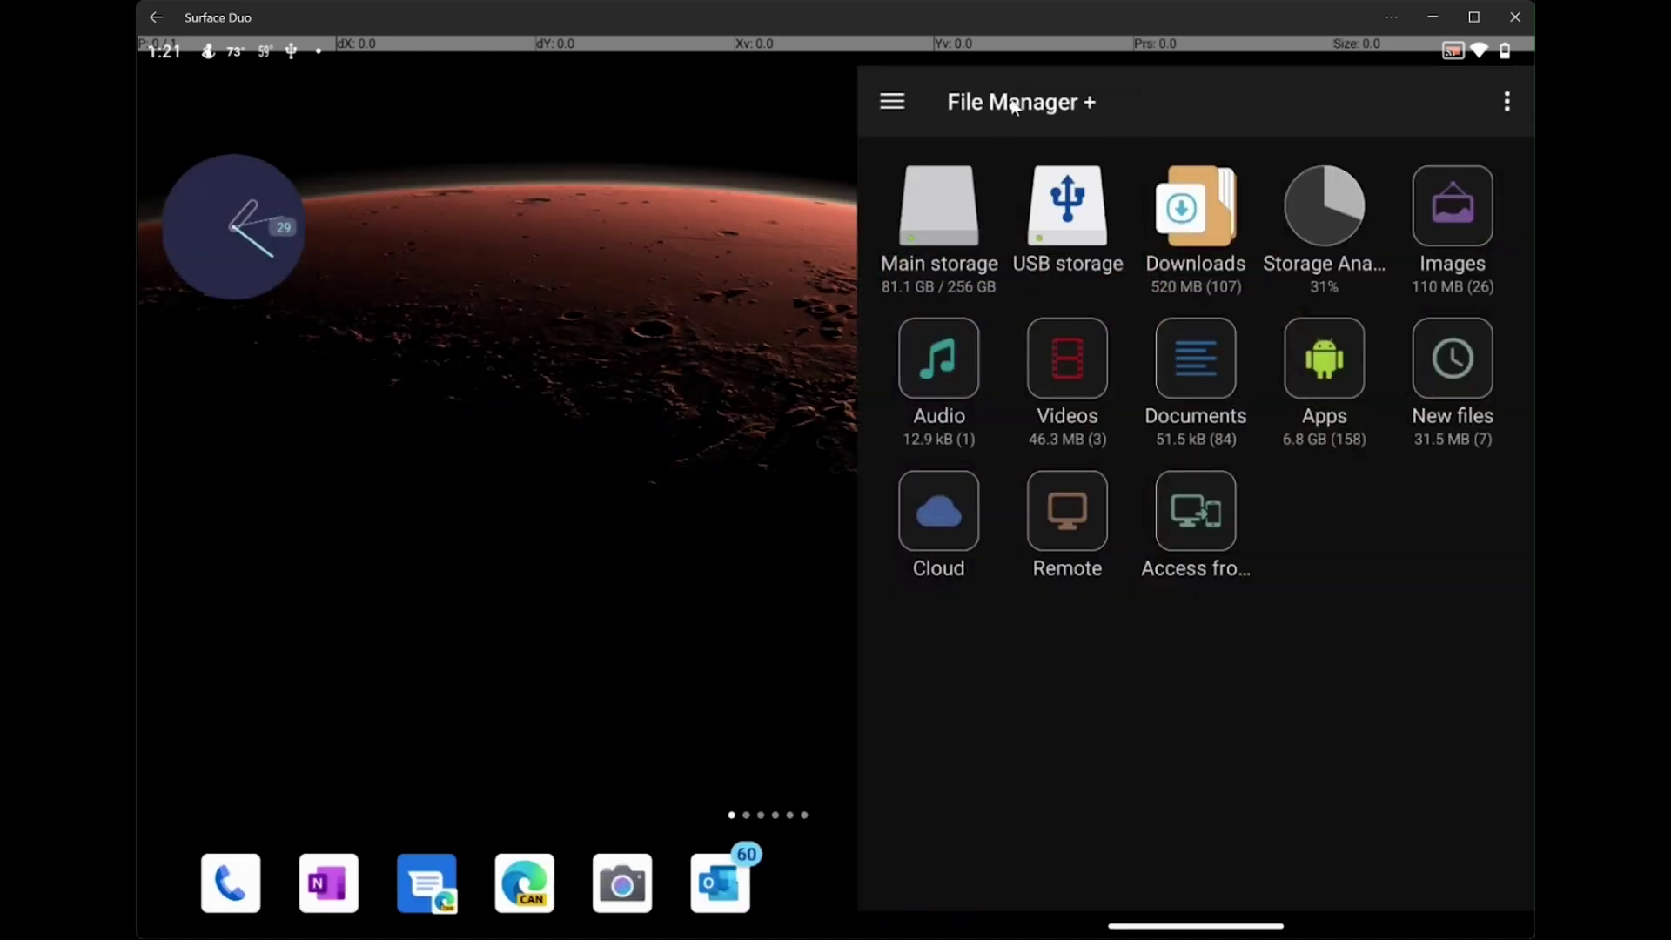
left_click(1088, 233)
Step: Review the setup options from the USB drive issue notification, and close Settings without formatting to return to File Manager +
left_click_drag(1235, 49, 1246, 623)
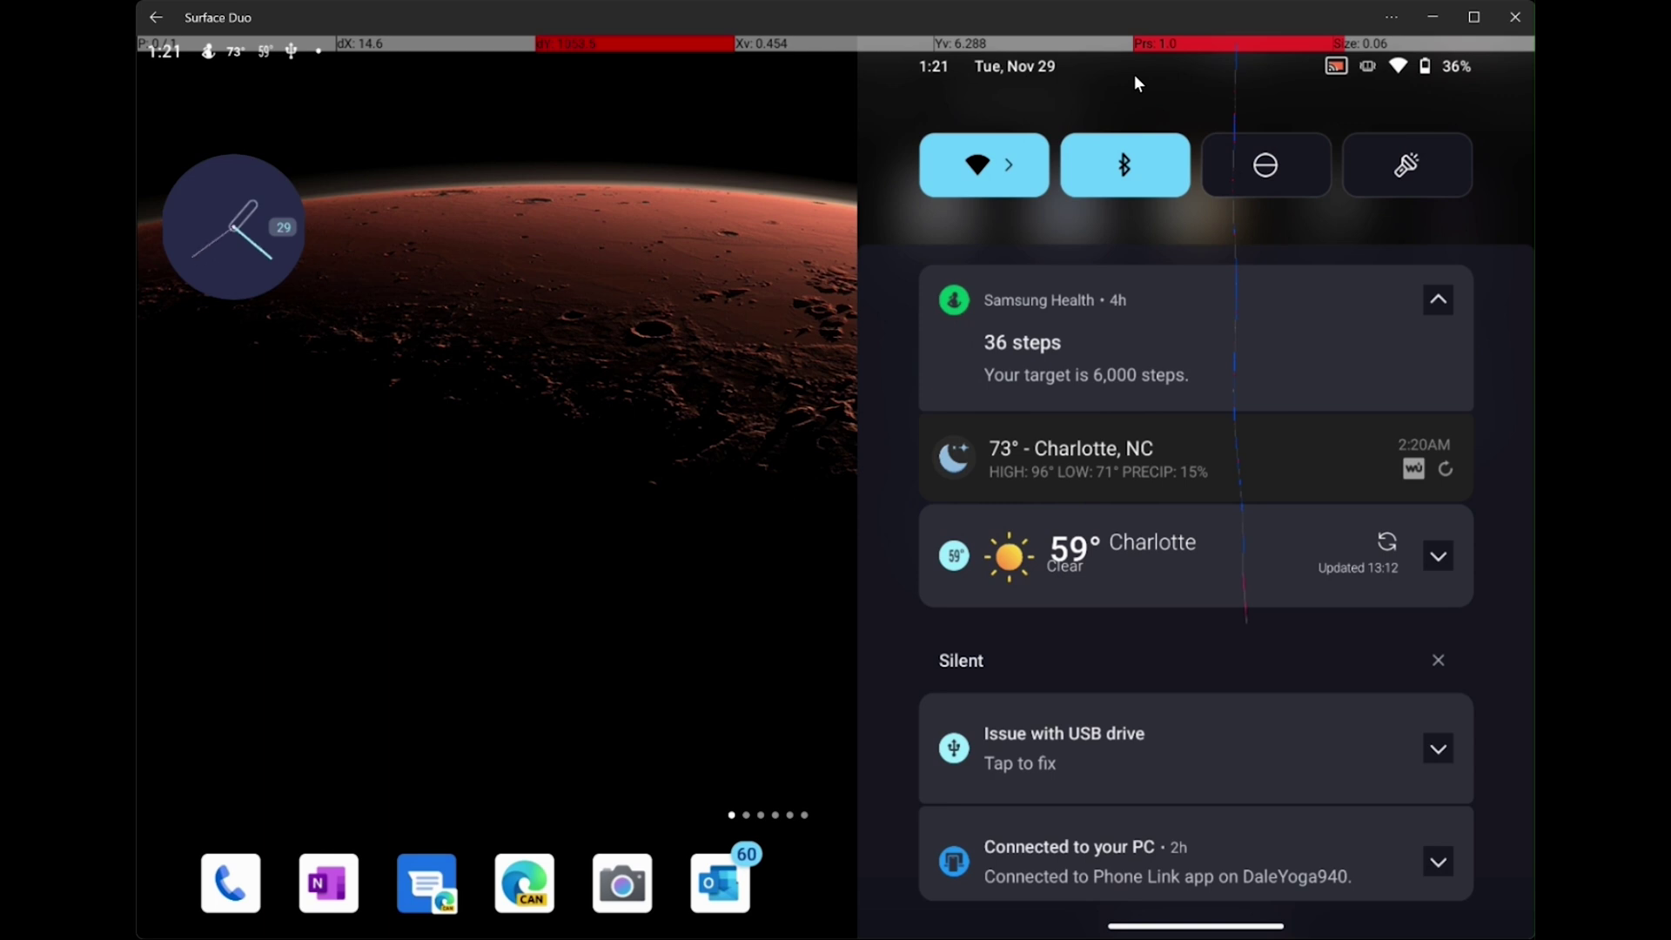
left_click(1192, 753)
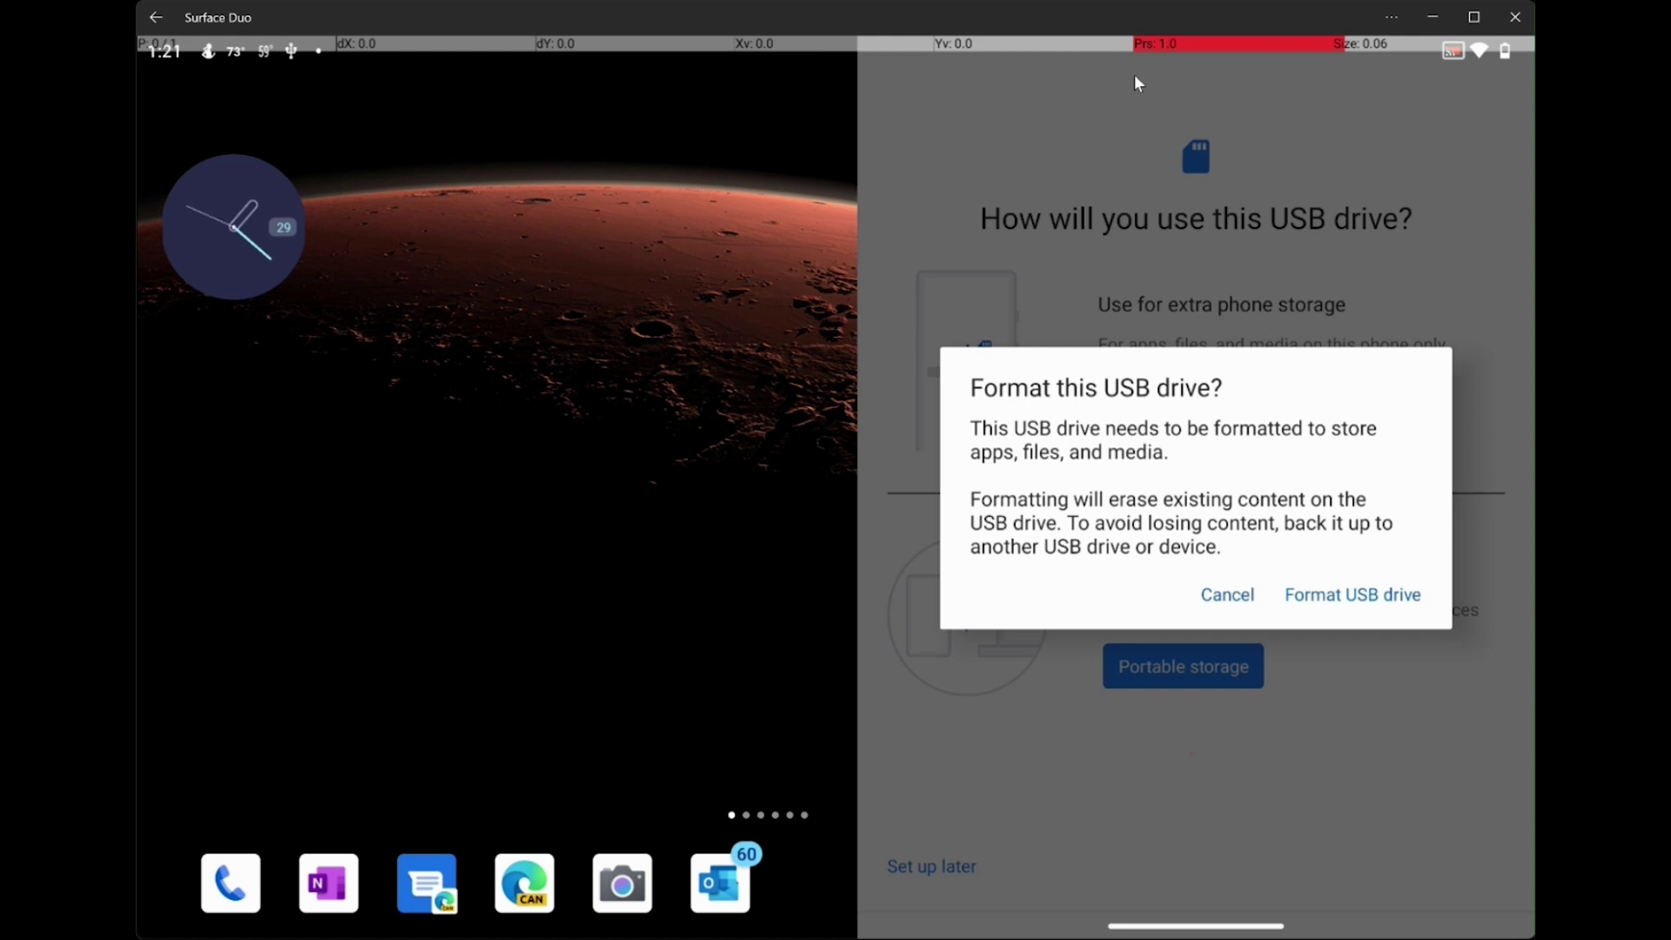
left_click(1135, 76)
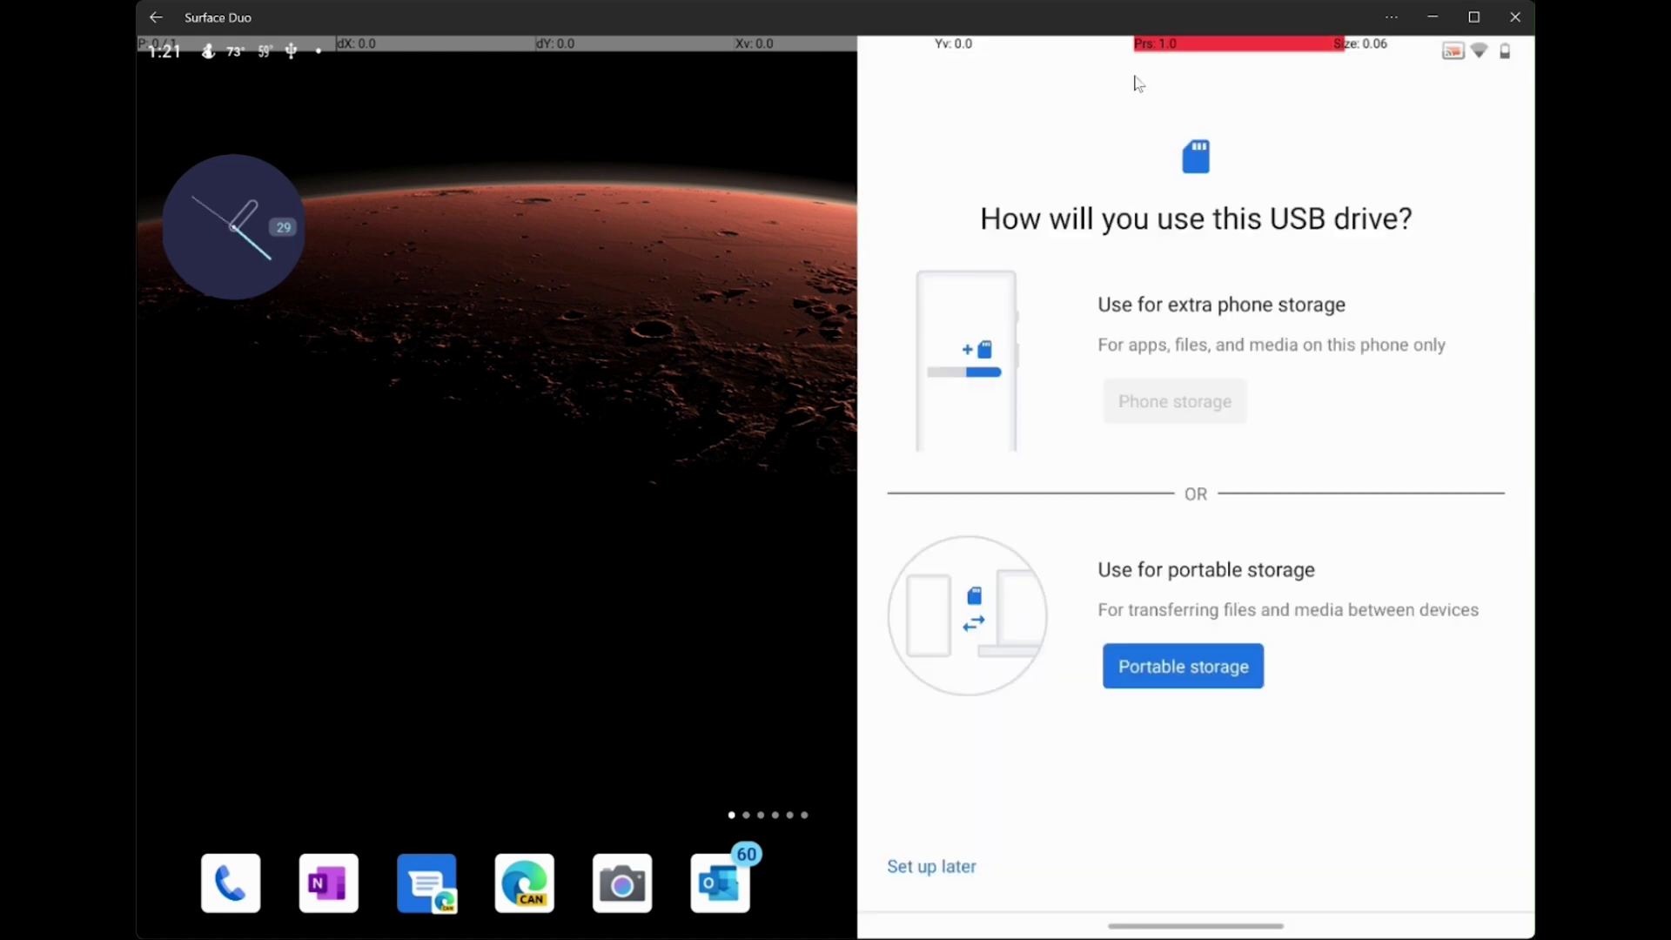
left_click_drag(1241, 933, 1245, 798)
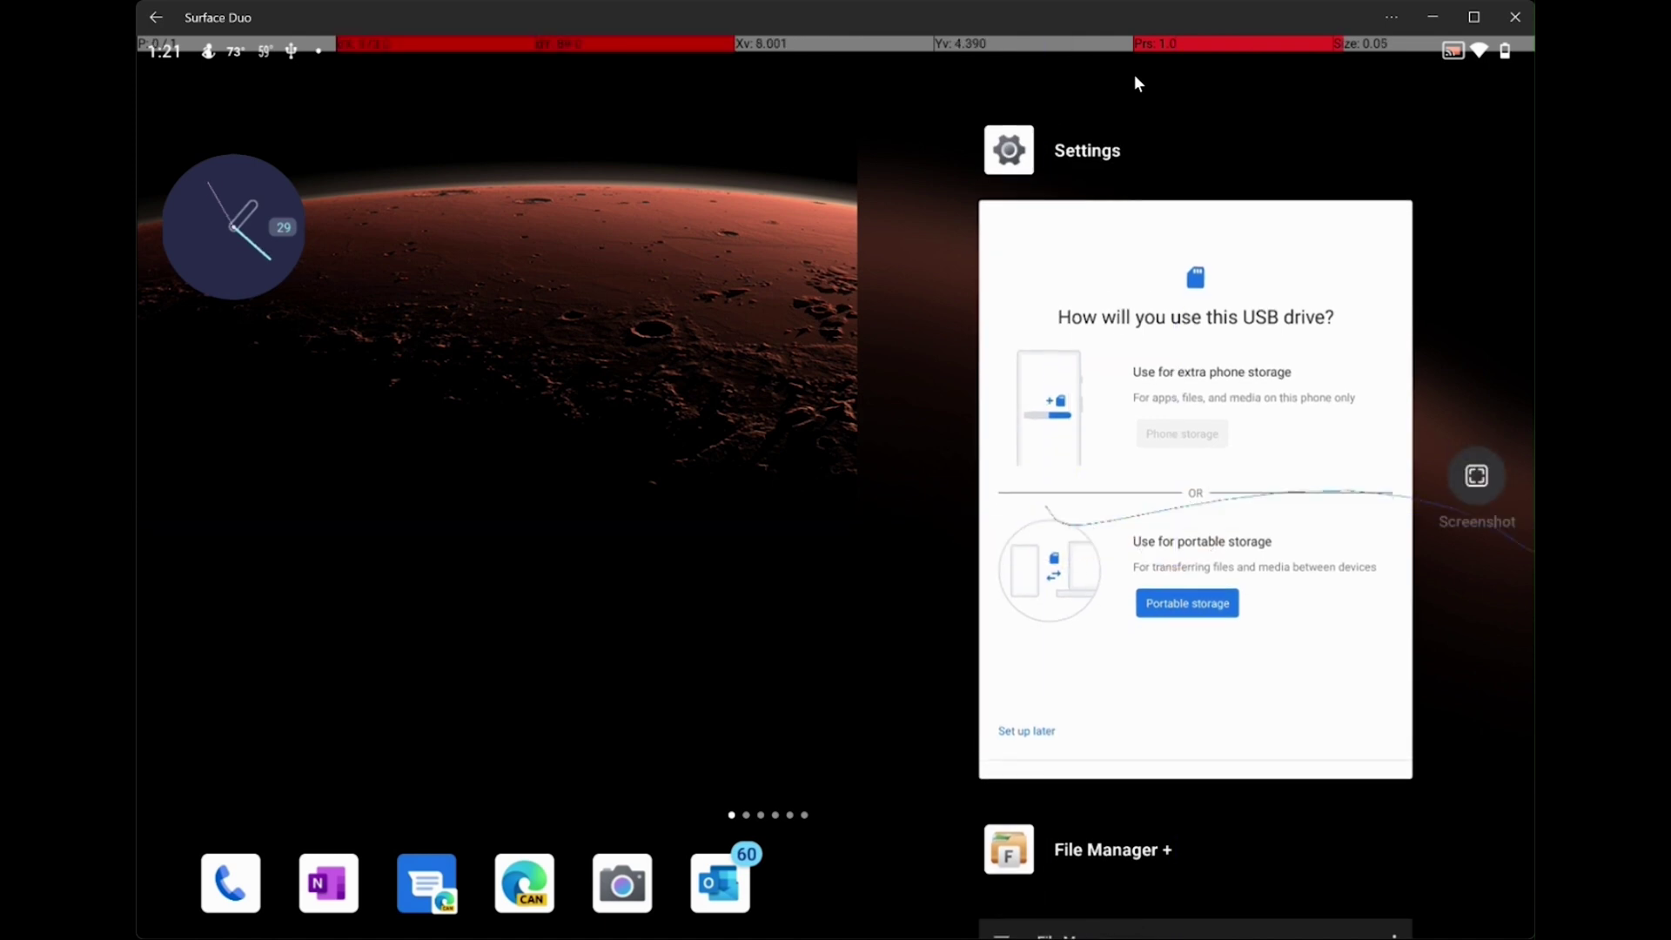
left_click_drag(1114, 409, 1532, 389)
left_click(1313, 600)
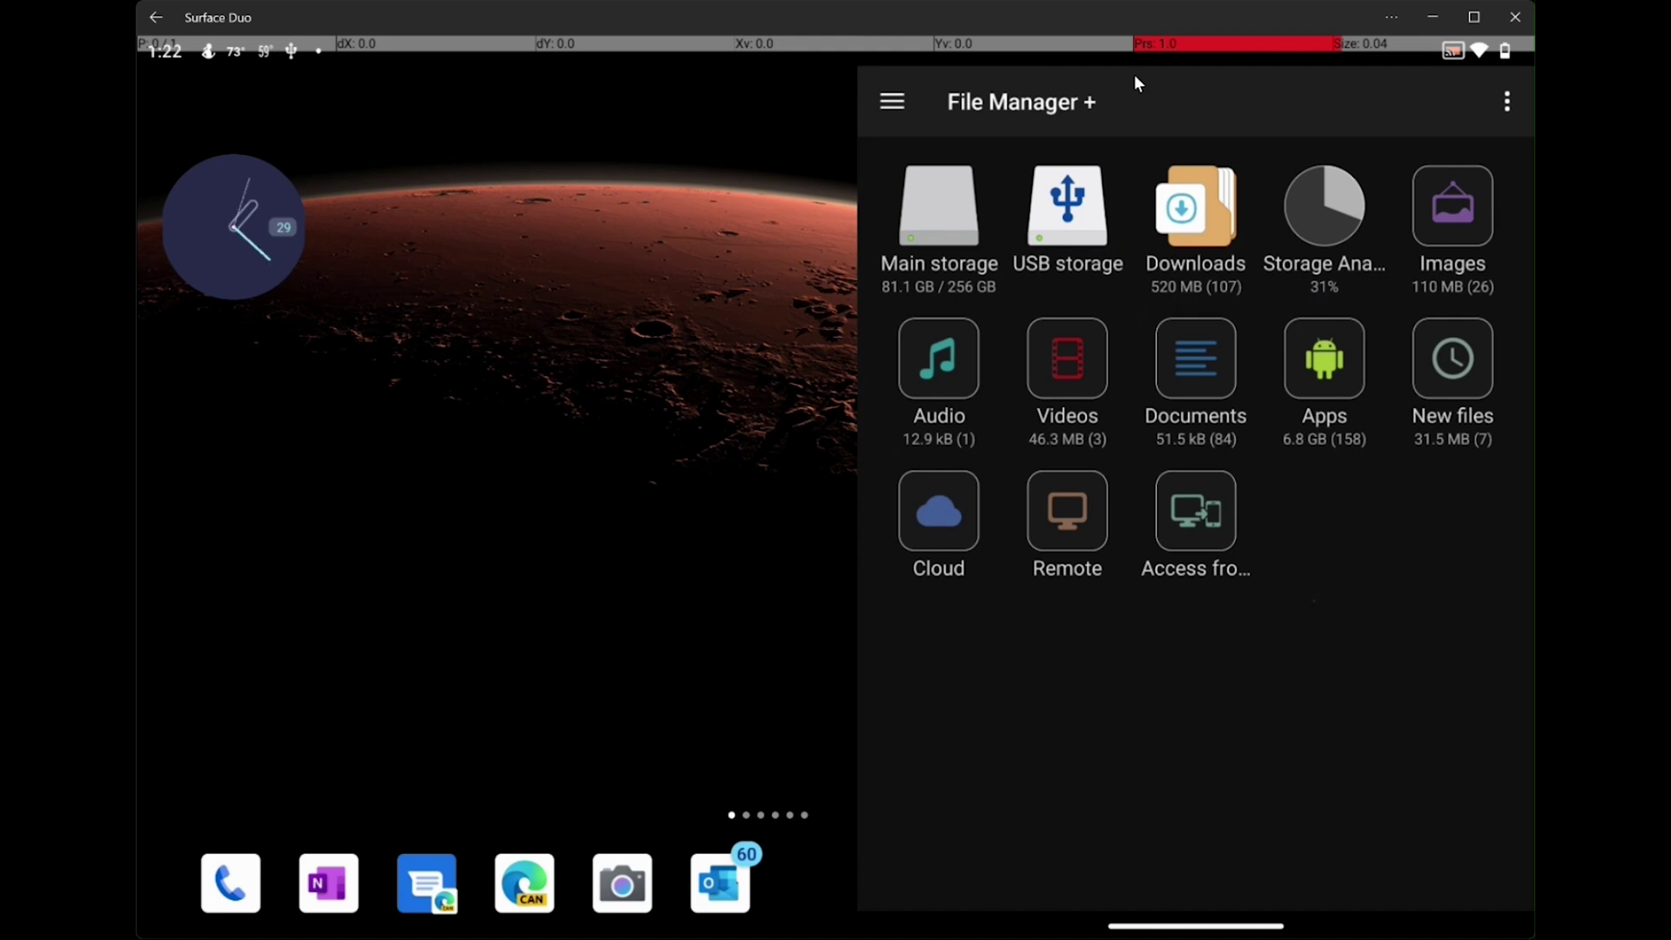
Step: Eject the USB storage in File Manager + and close the app
right_click(1077, 210)
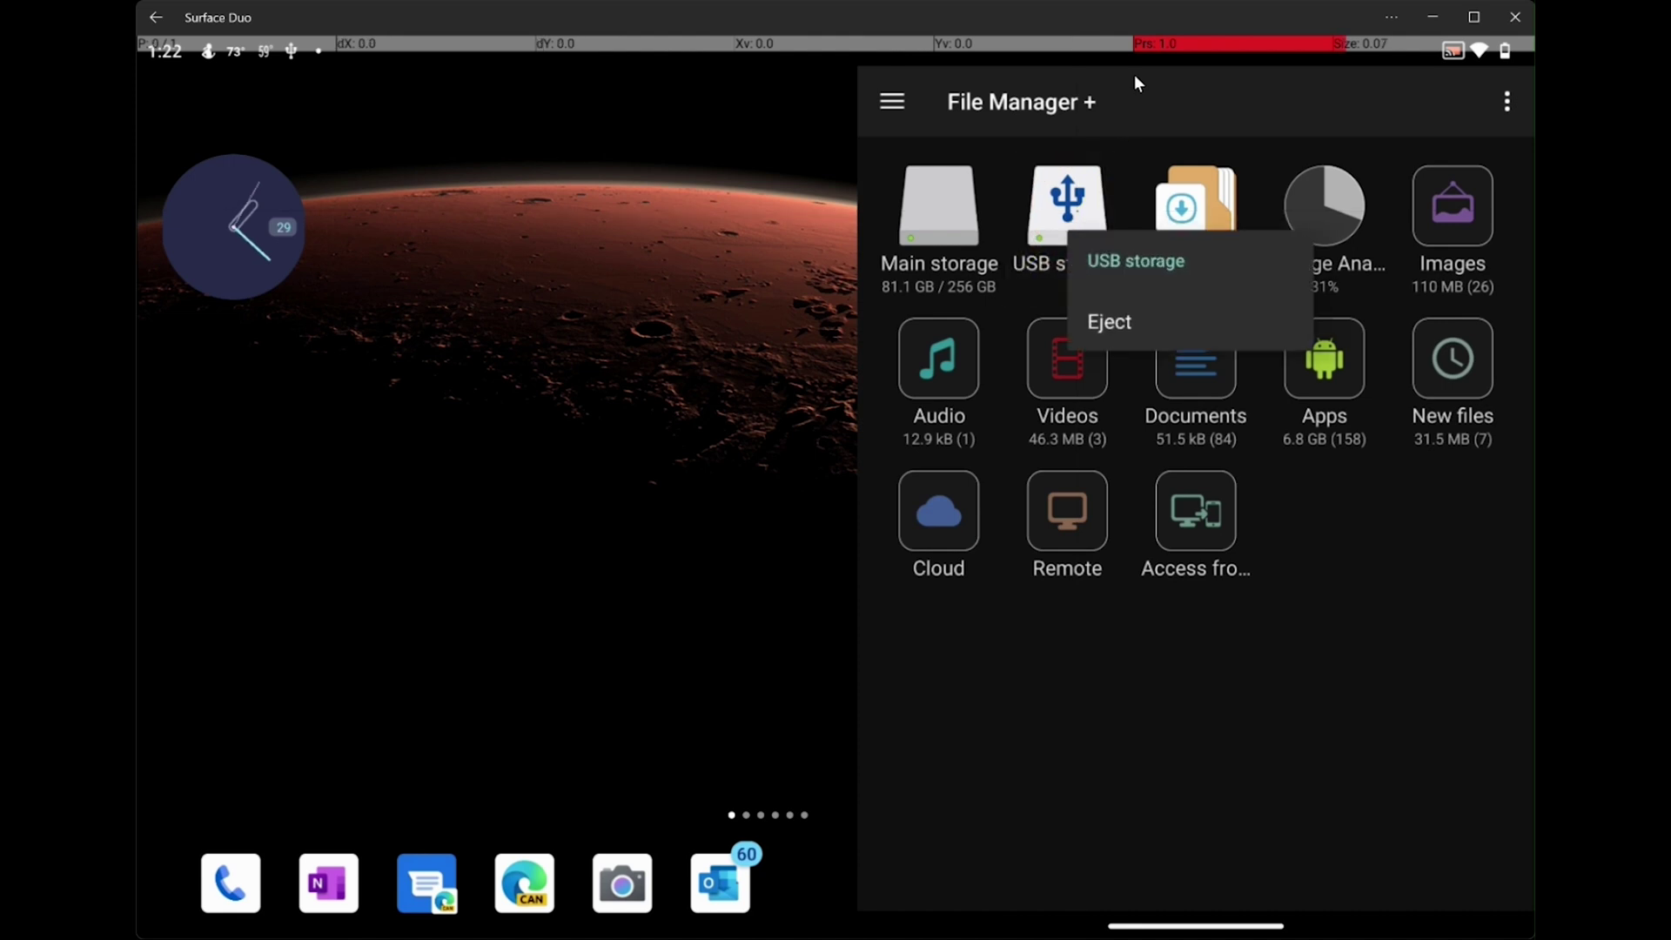
left_click(1155, 312)
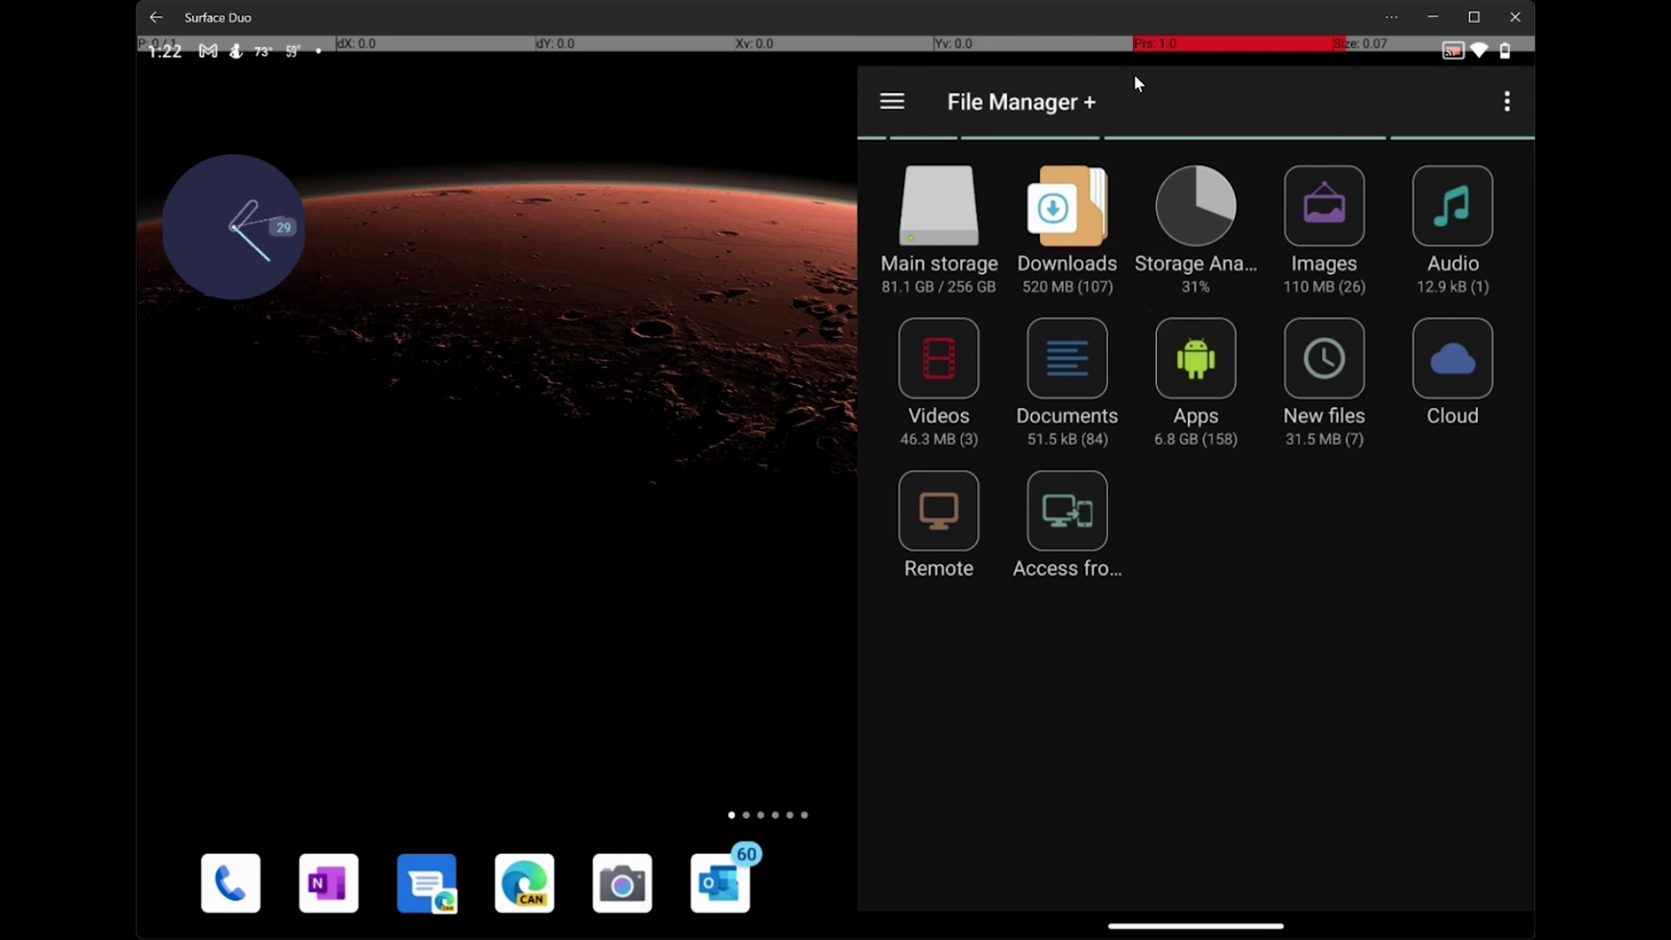
left_click_drag(1229, 928, 1222, 779)
left_click_drag(1102, 596, 1533, 570)
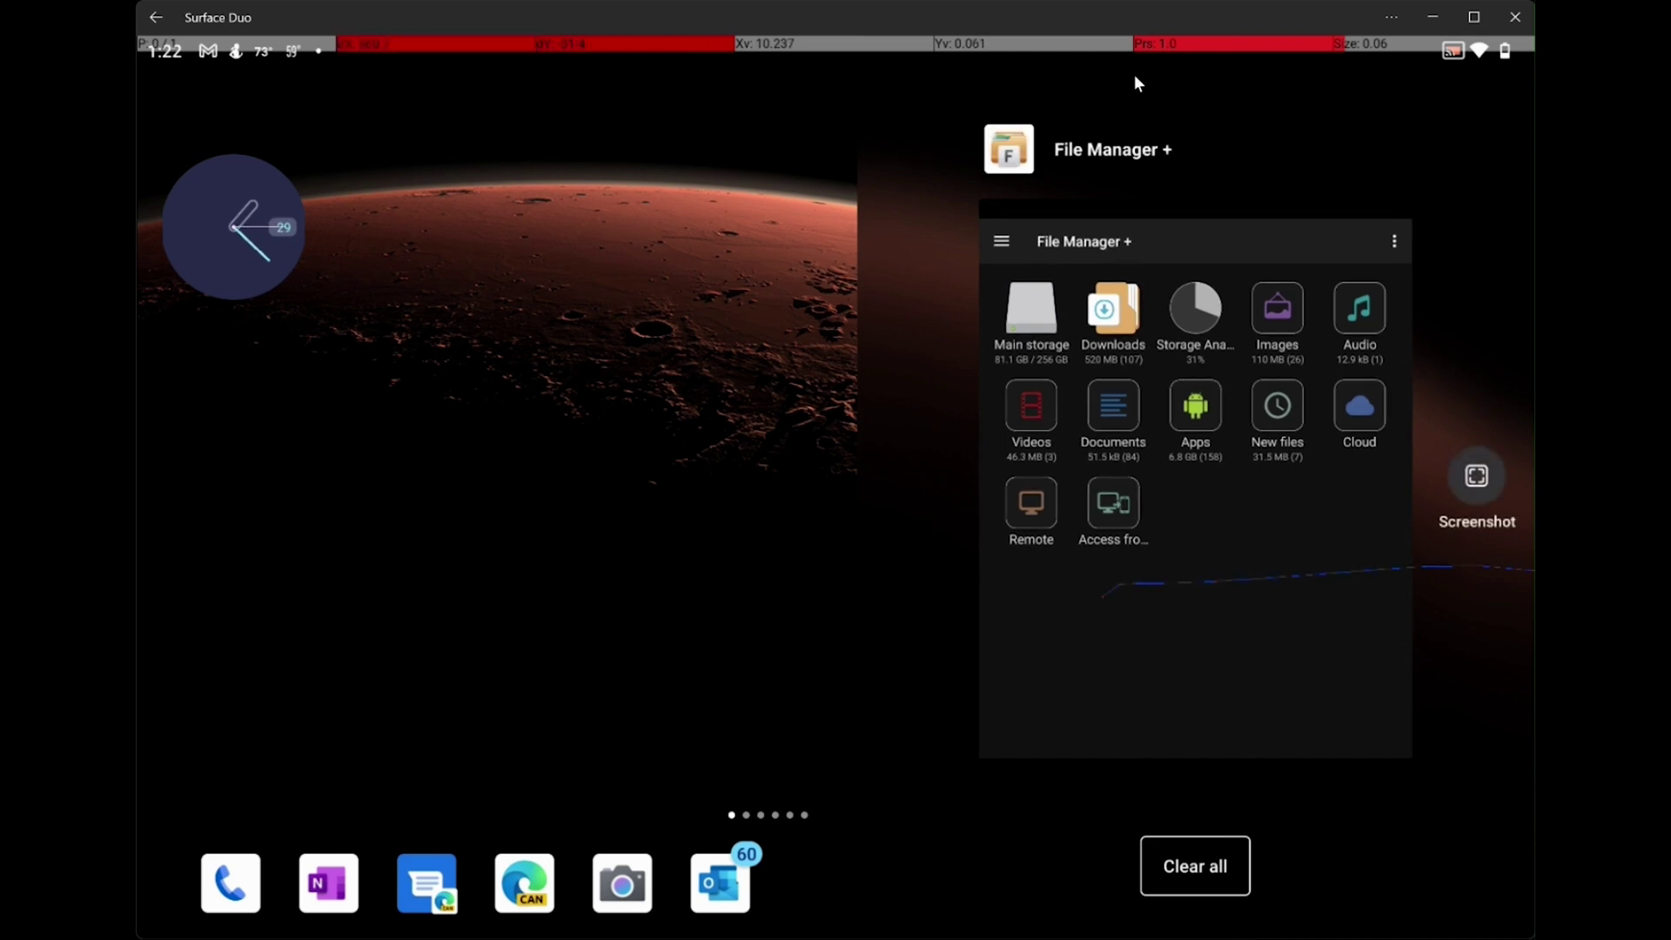
left_click_drag(1211, 550, 1529, 571)
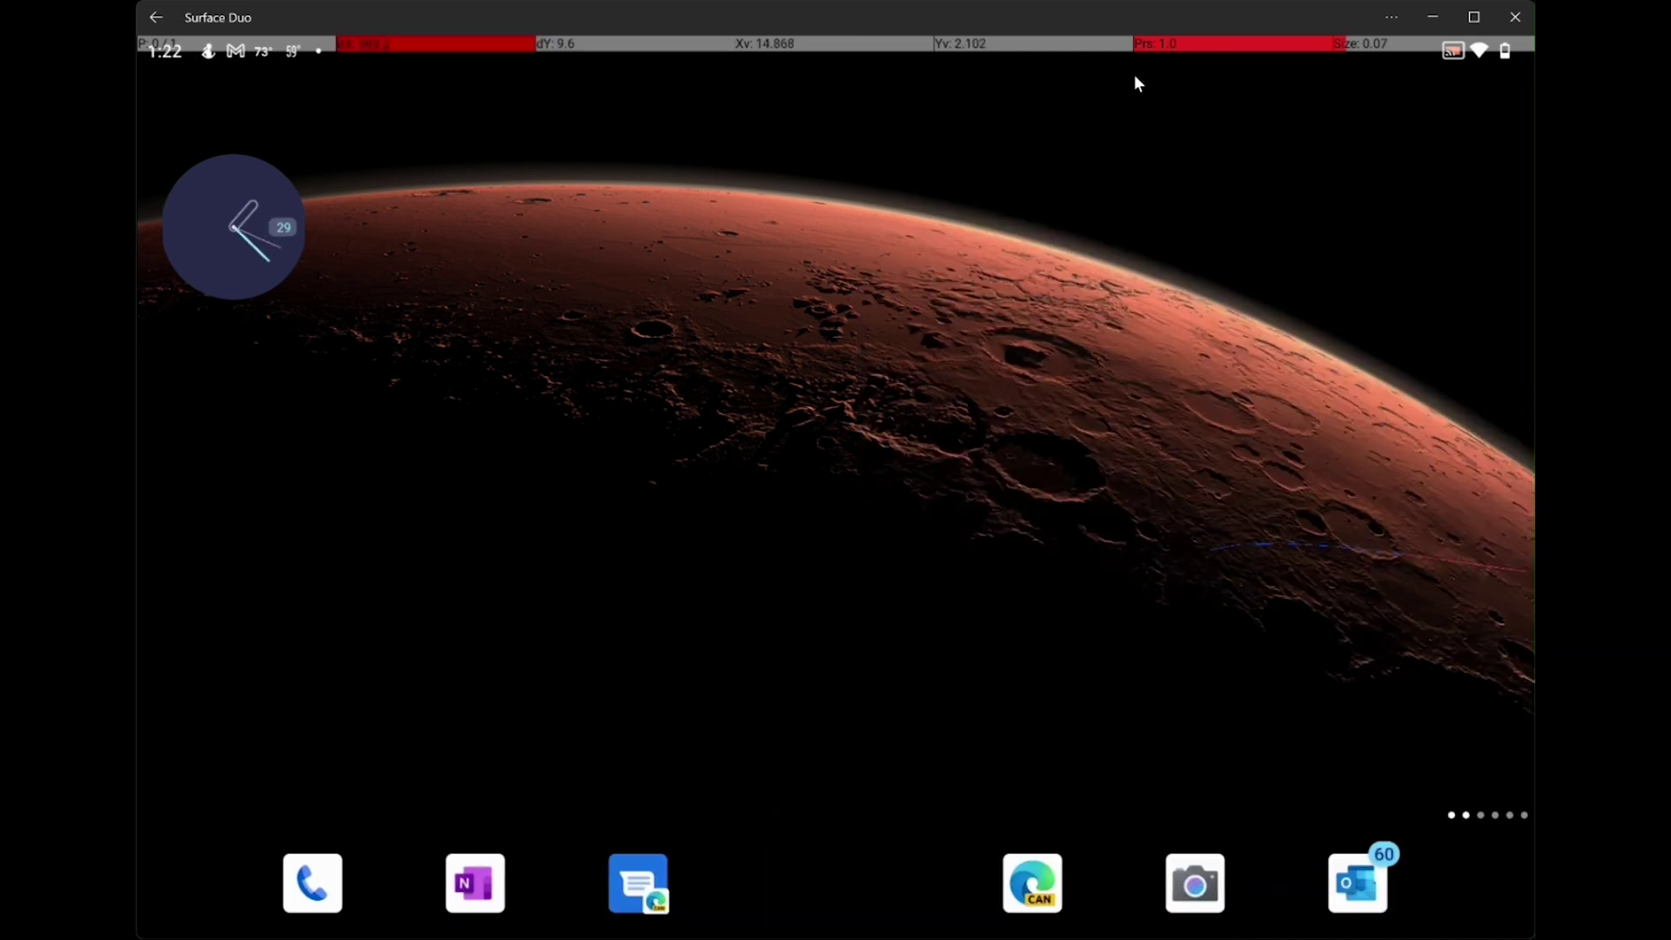
Step: Search the Play Store for "exfat" and install exFAT/NTFS for USB by Paragon
left_click_drag(1388, 605, 1119, 595)
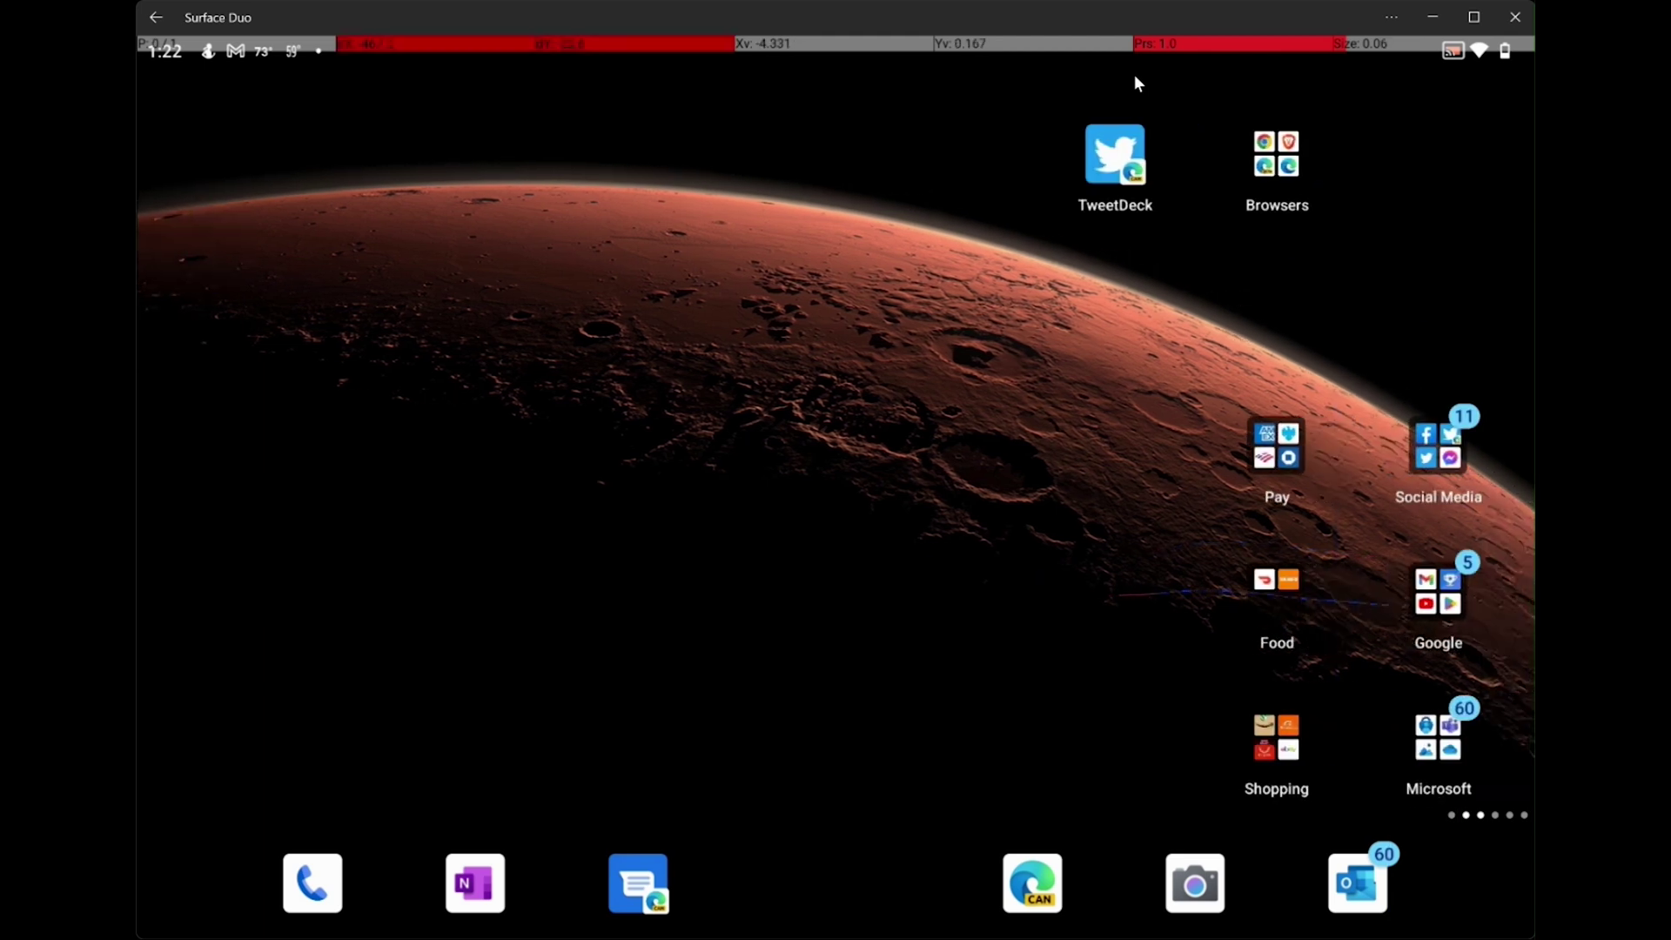
left_click(1437, 591)
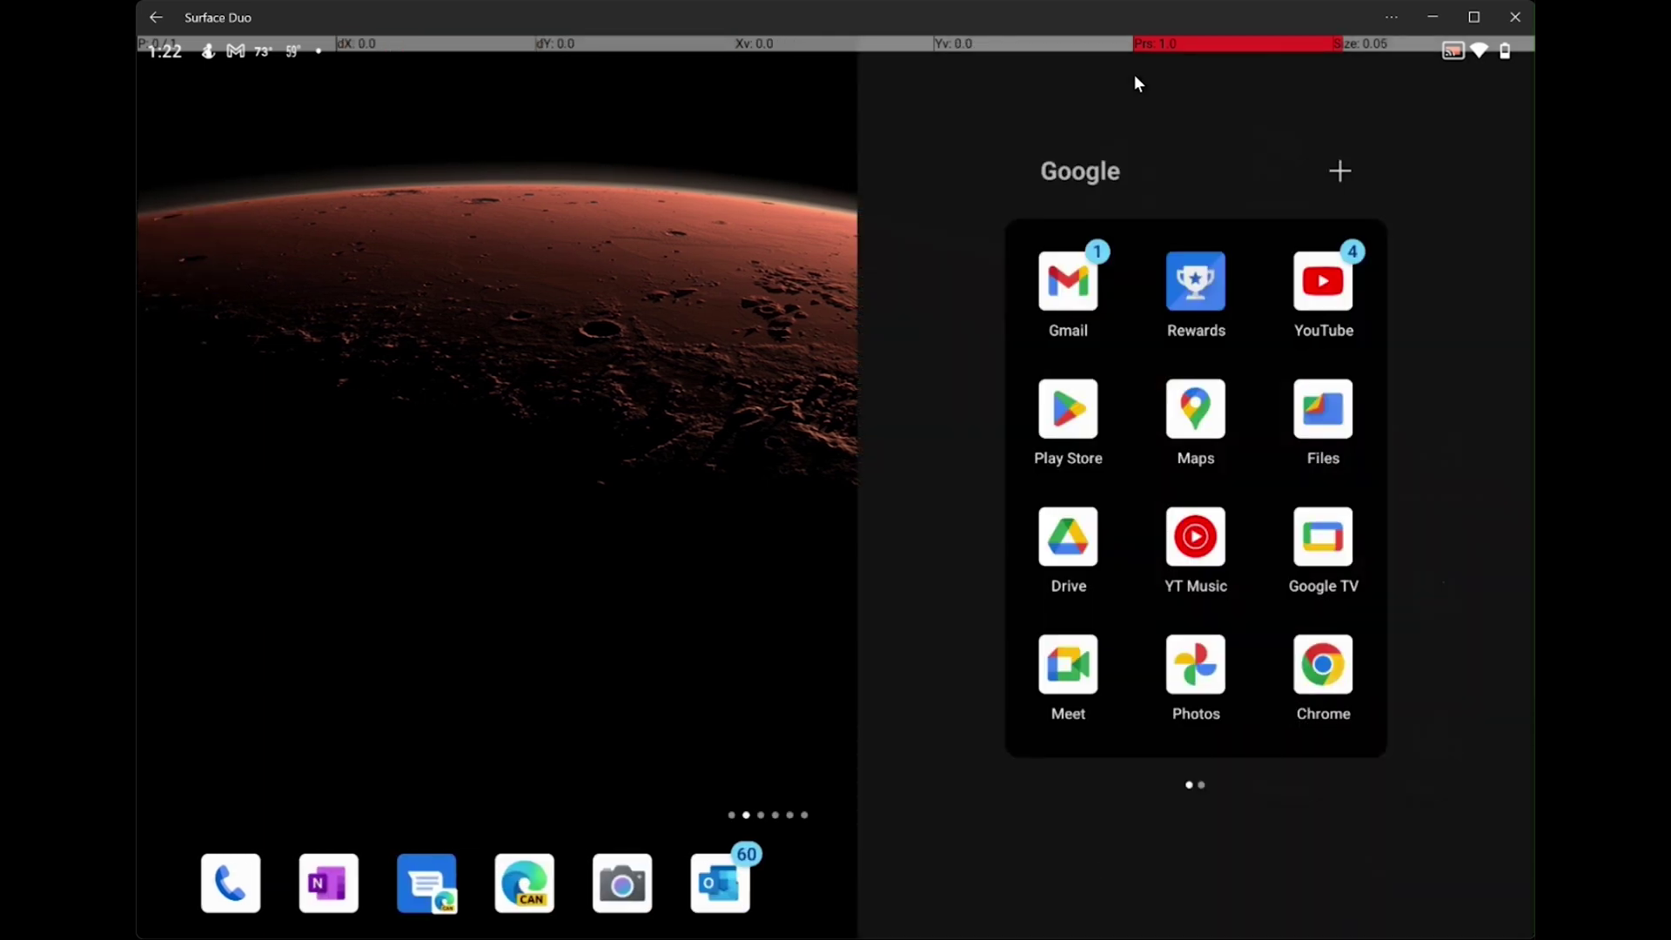
left_click(1069, 411)
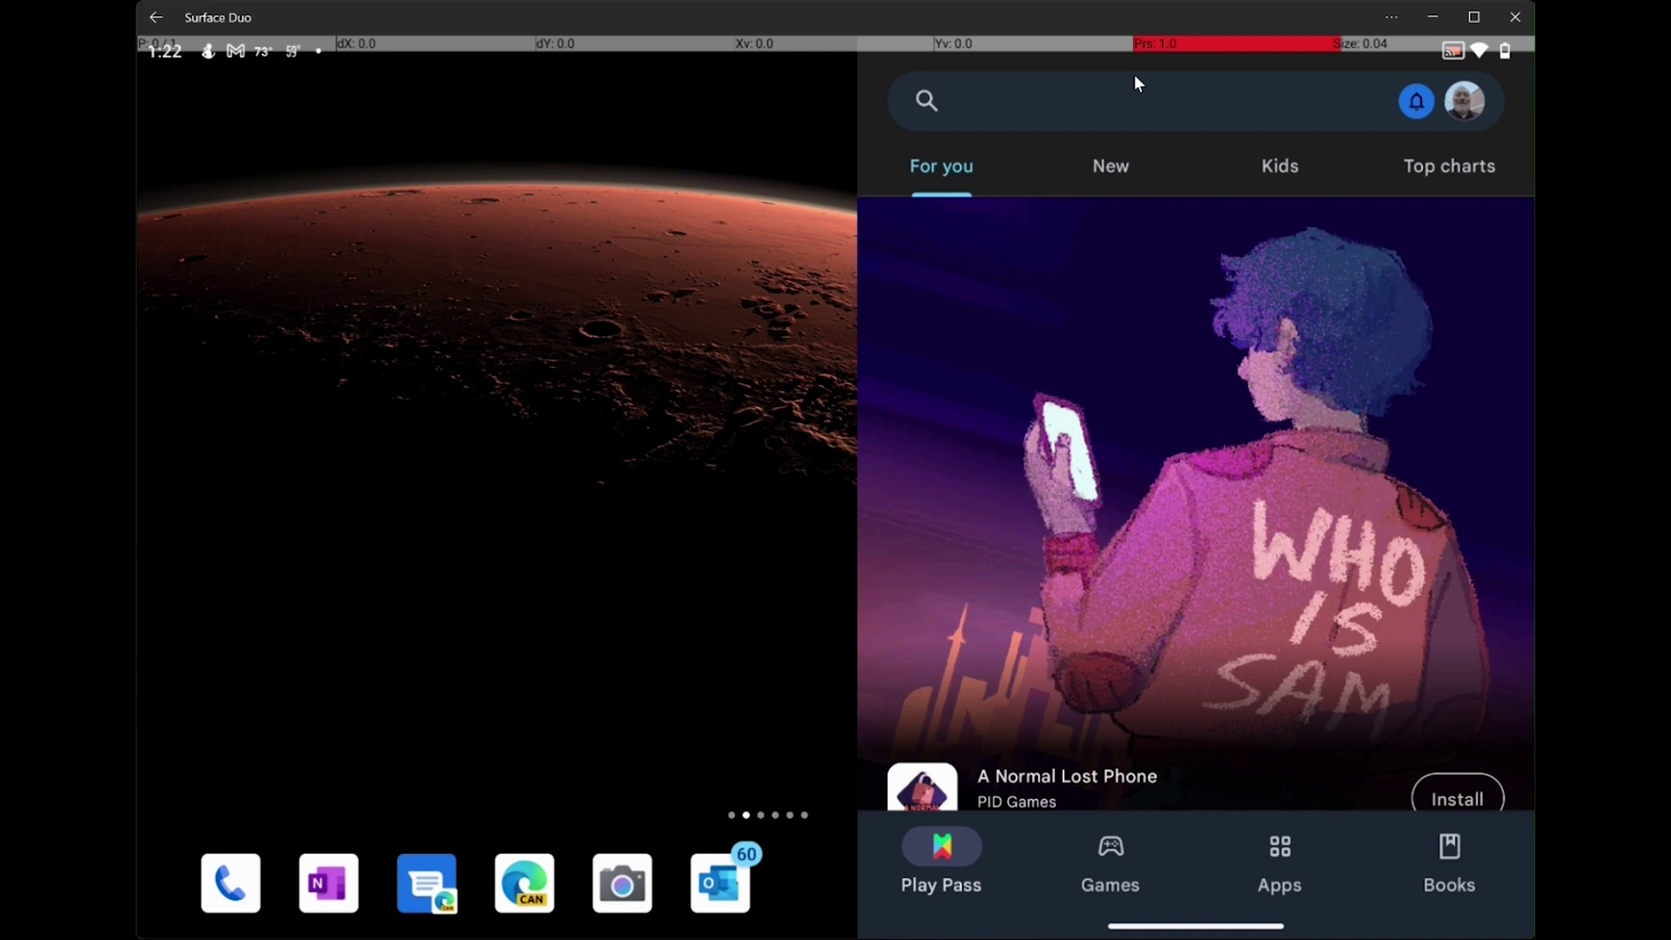
left_click(1135, 75)
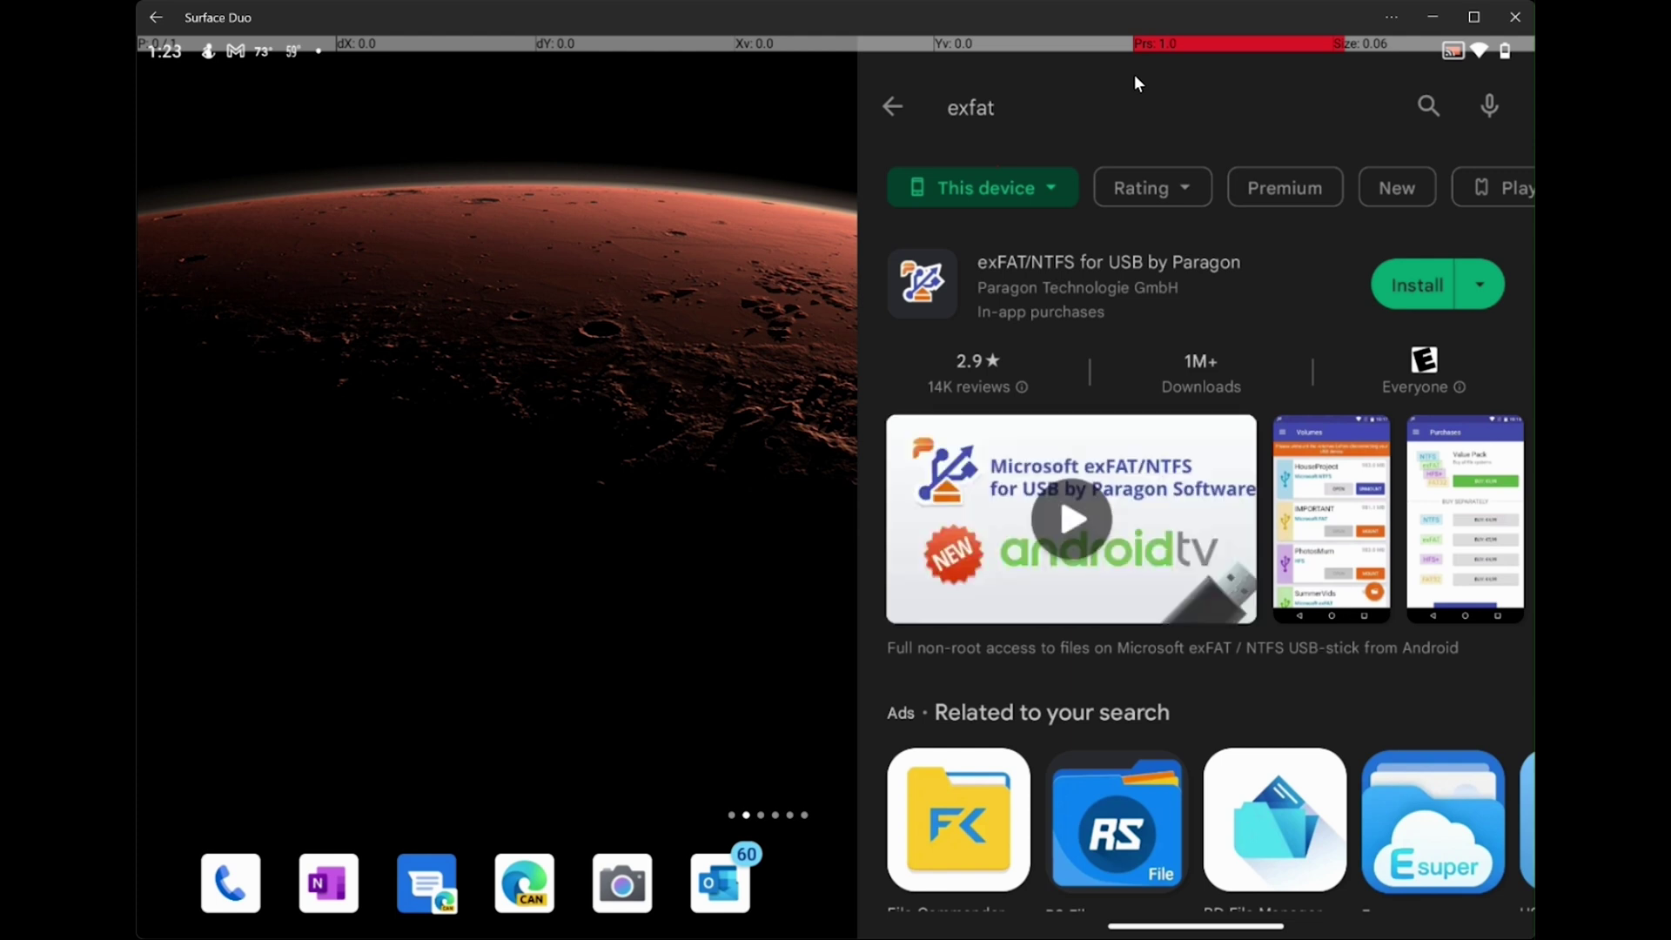
left_click(1427, 251)
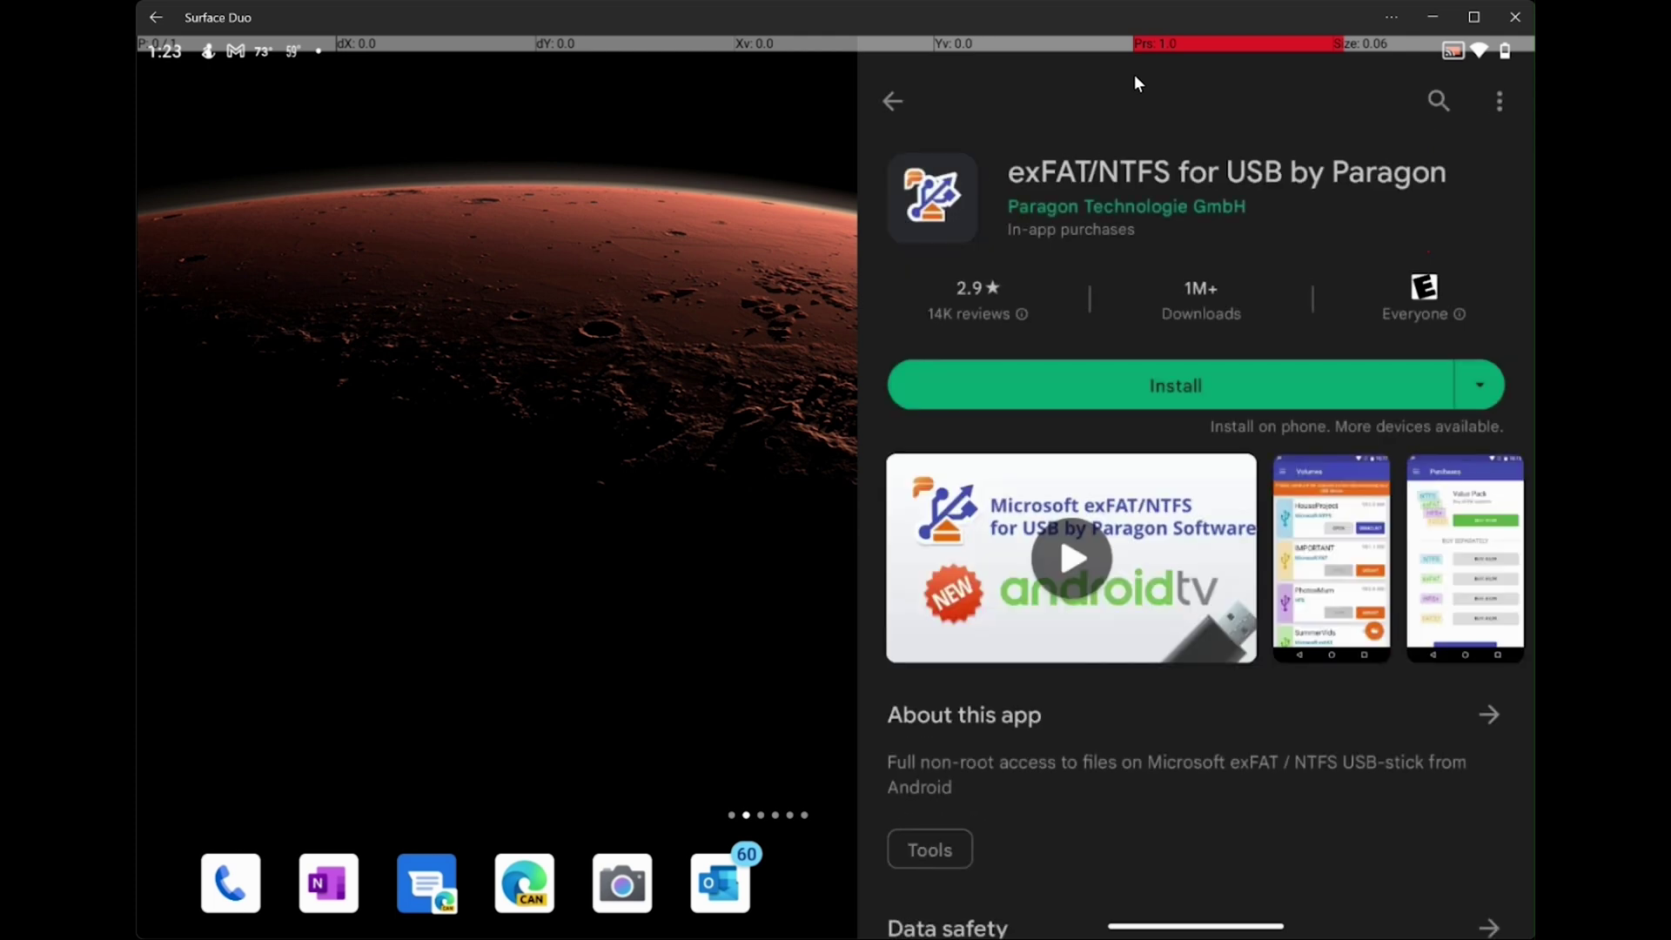
left_click(1306, 391)
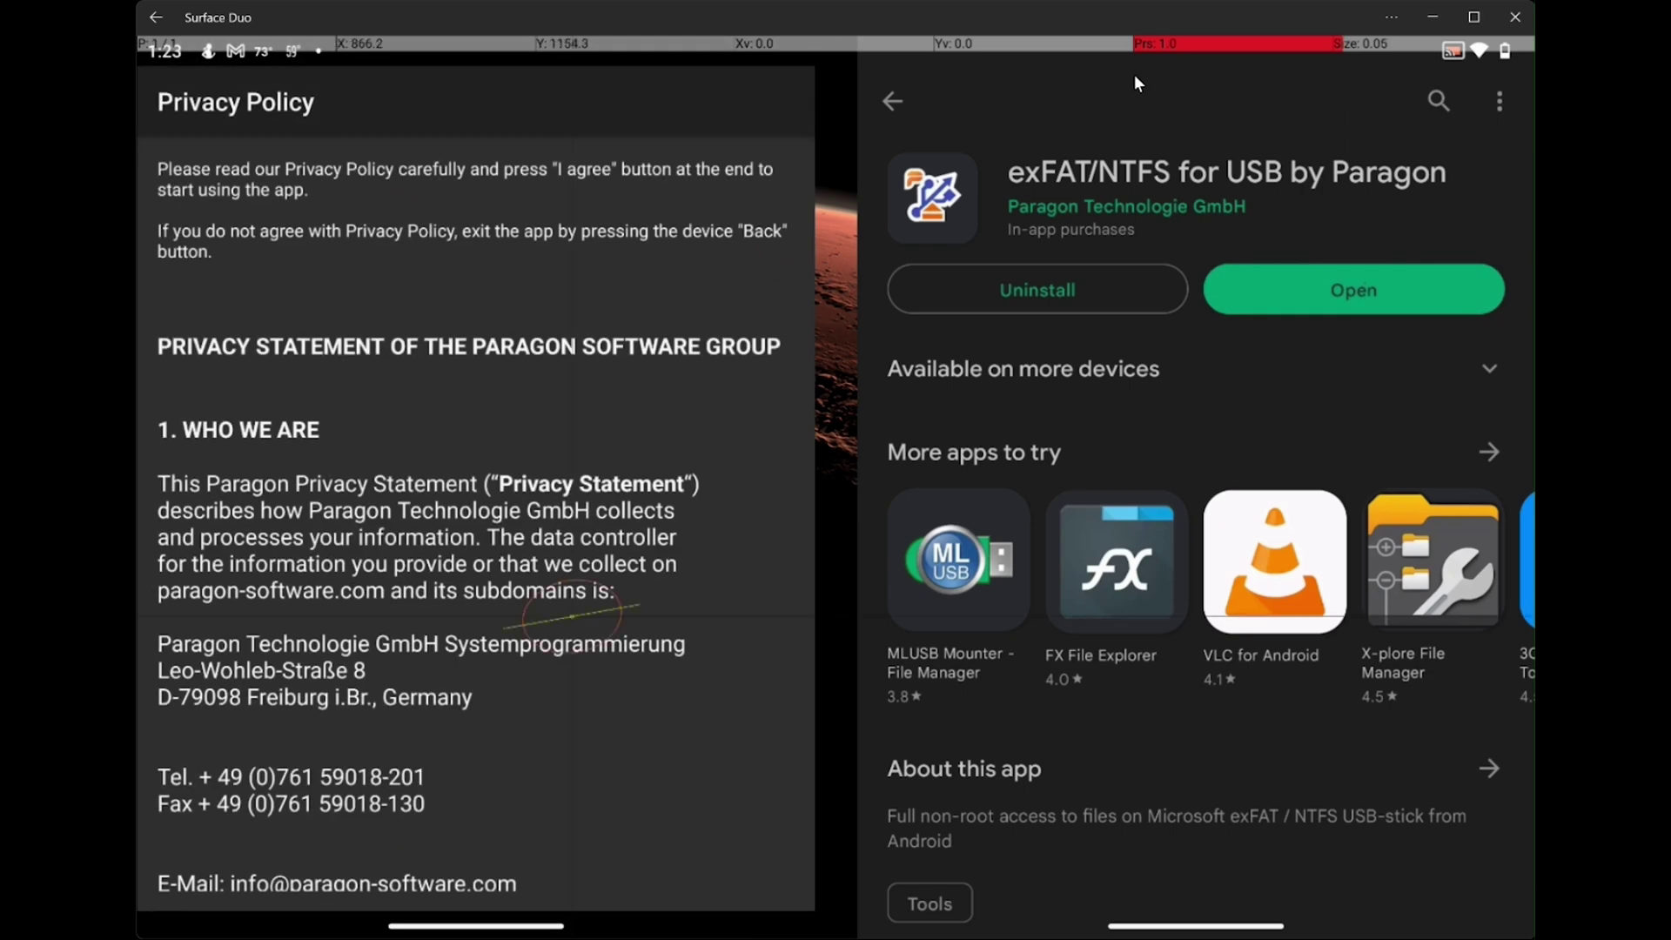
Step: Agree to the Paragon app's privacy policy and EULA, and decline to receive news
scroll(475, 524, "down", 20)
scroll(475, 524, "down", 20)
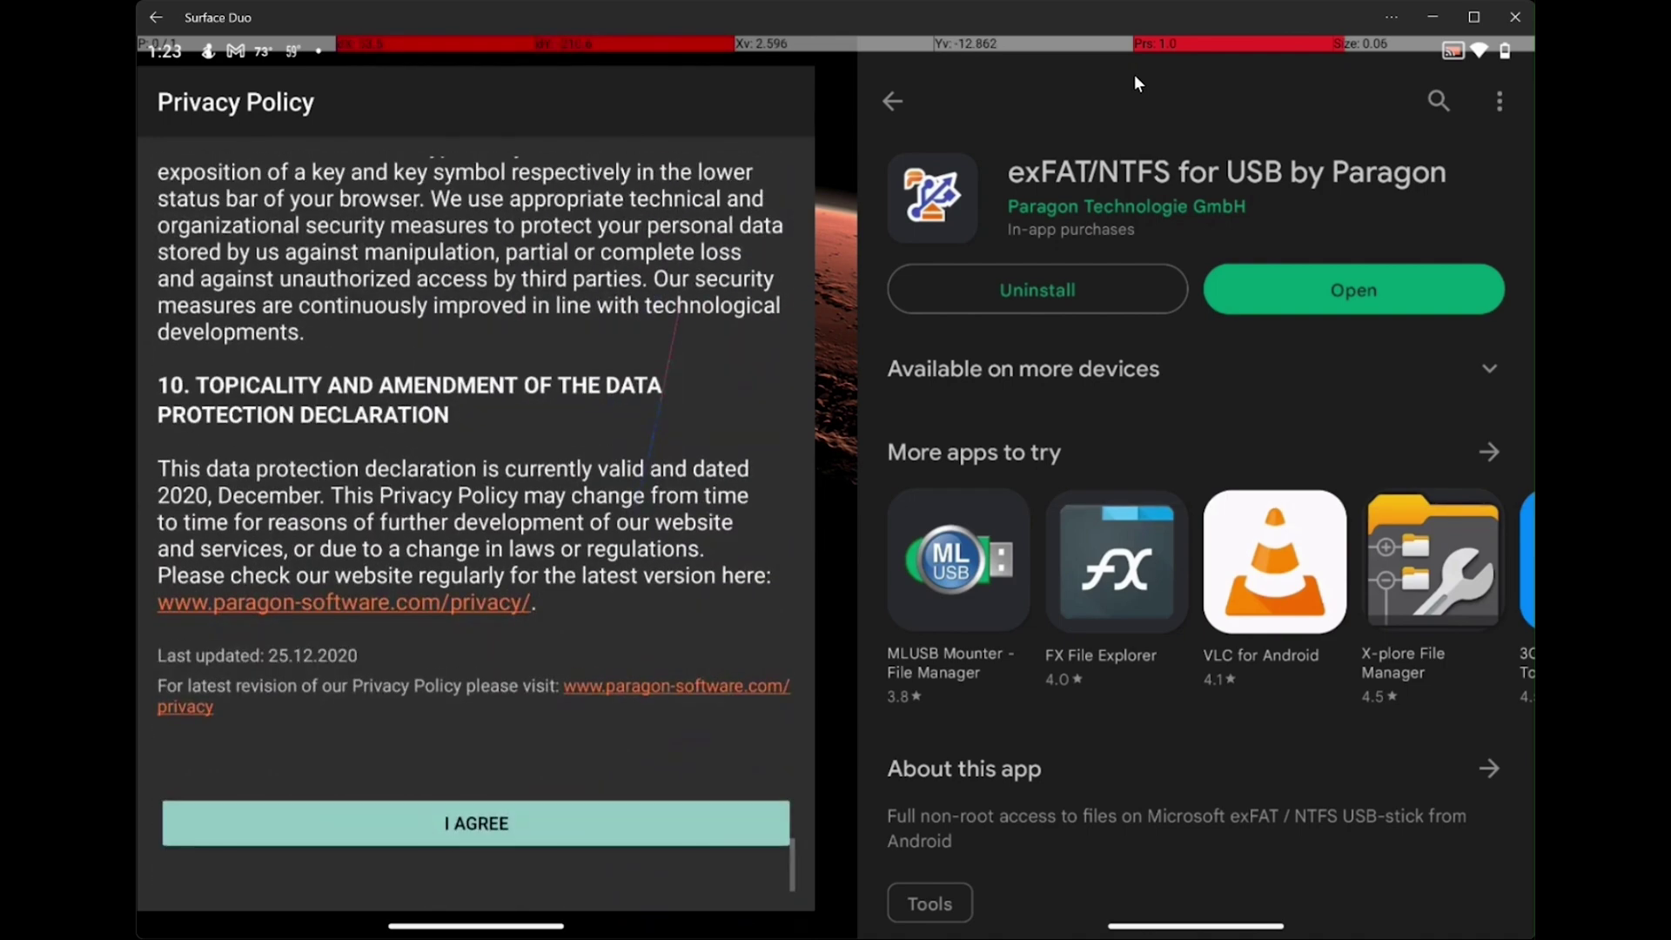
left_click(476, 823)
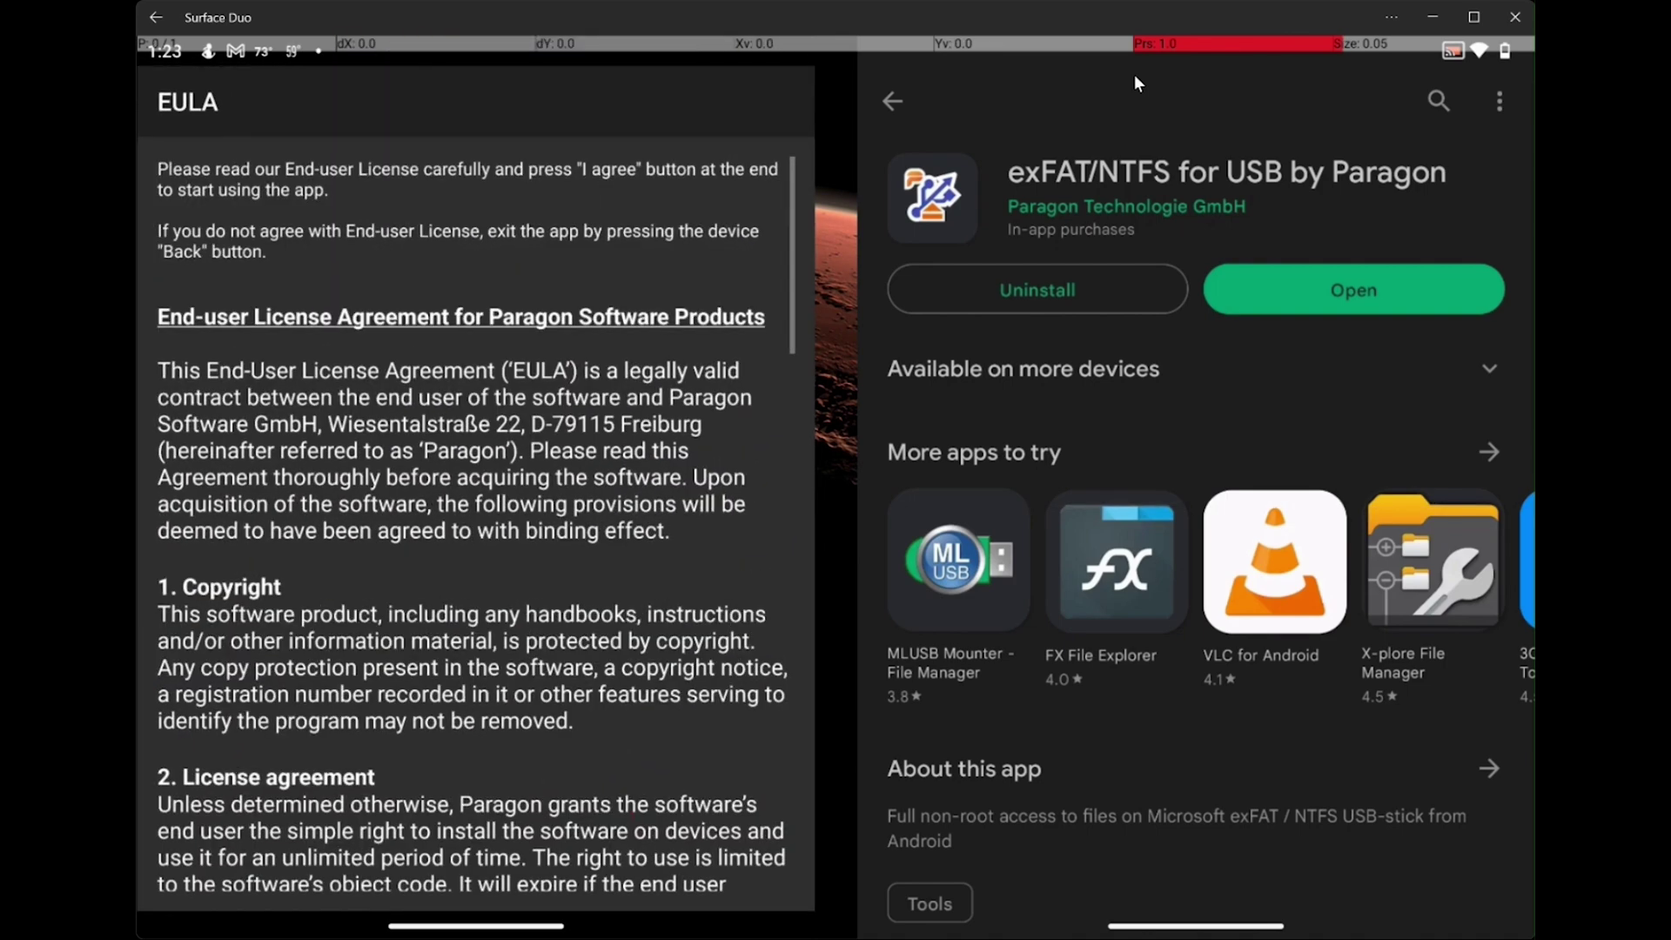
scroll(476, 522, "down", 15)
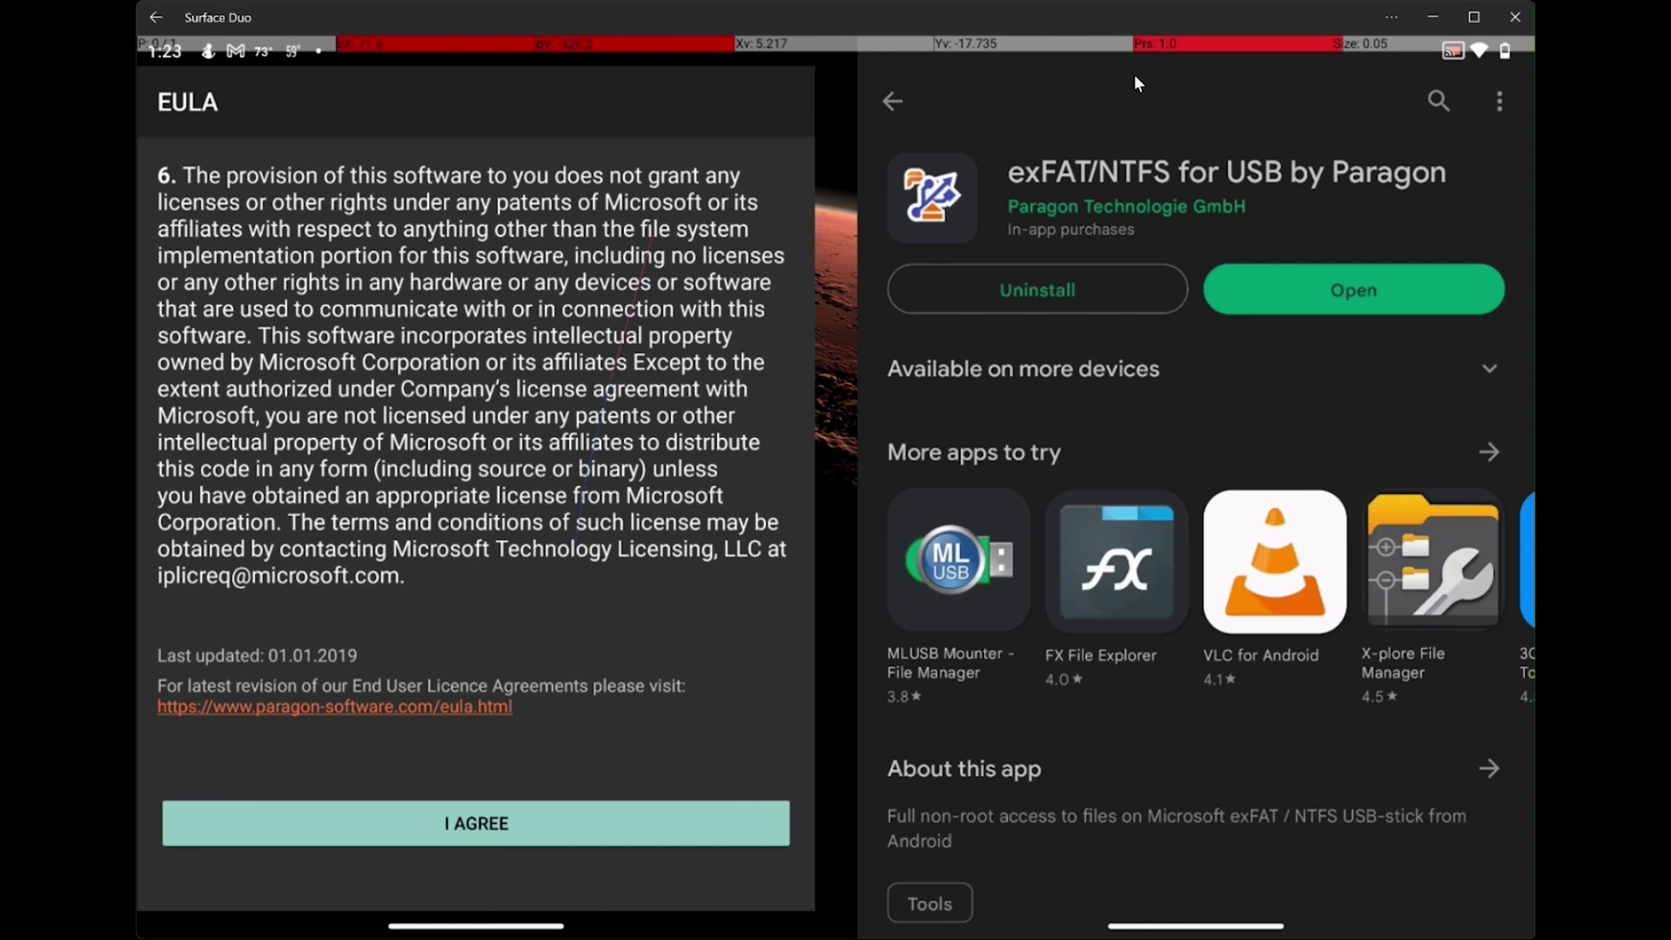
left_click(476, 822)
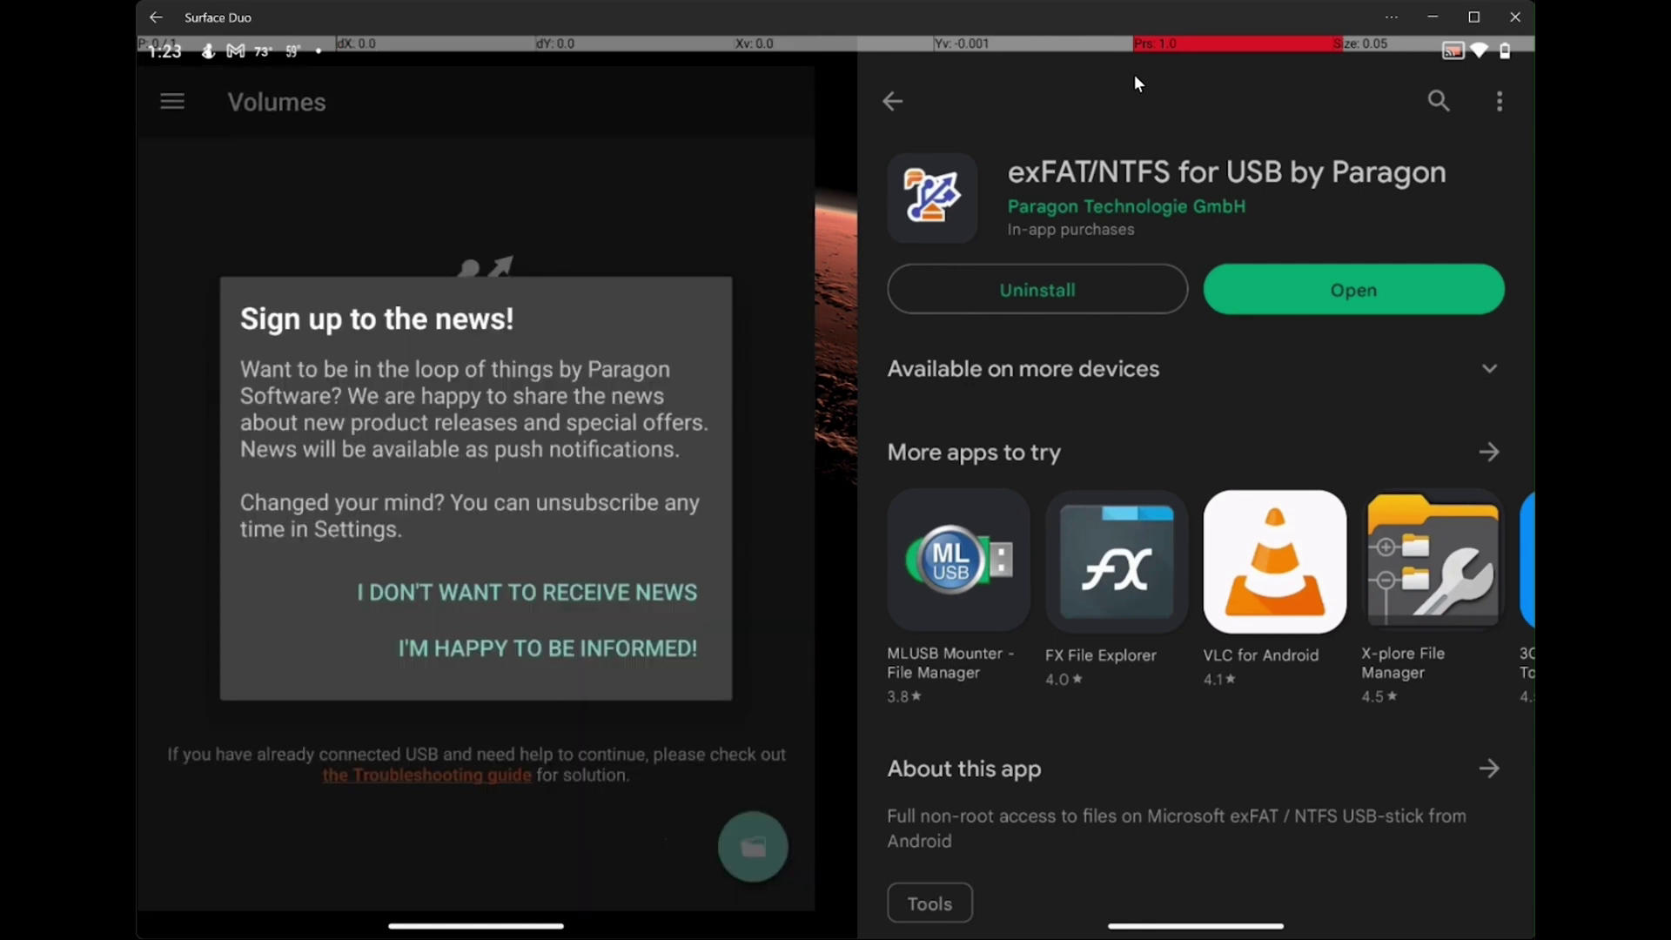
left_click(637, 583)
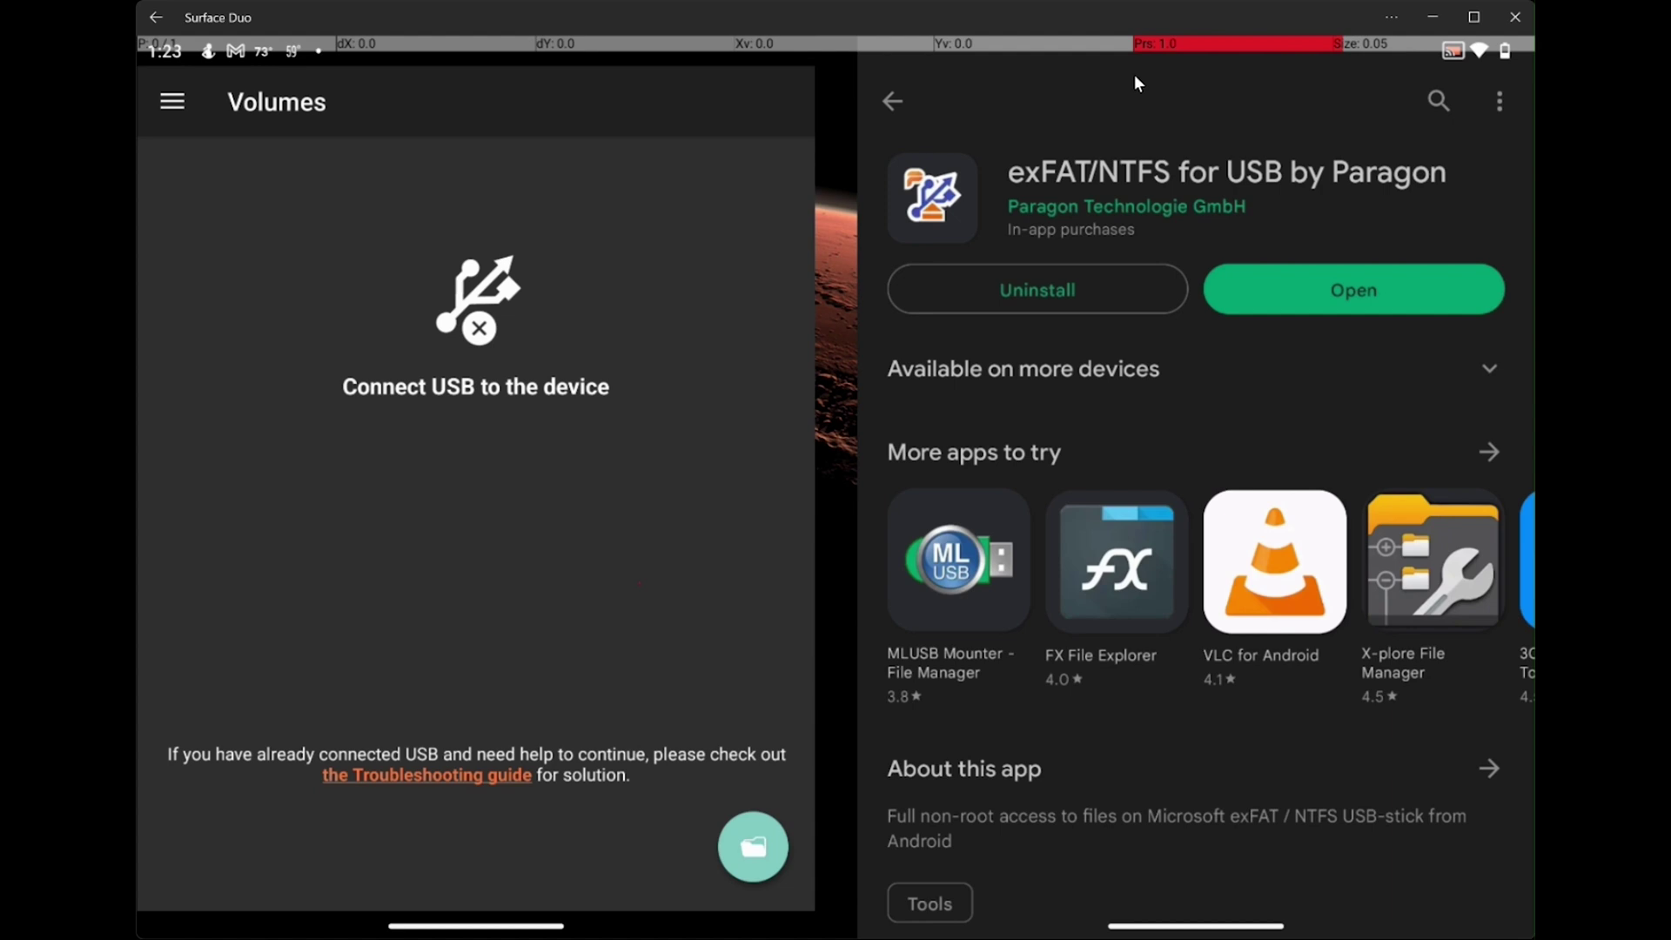
Step: Find Total Commander - file manager among the apps suggested for the exfat search and install it
scroll(1133, 83, "down", 5)
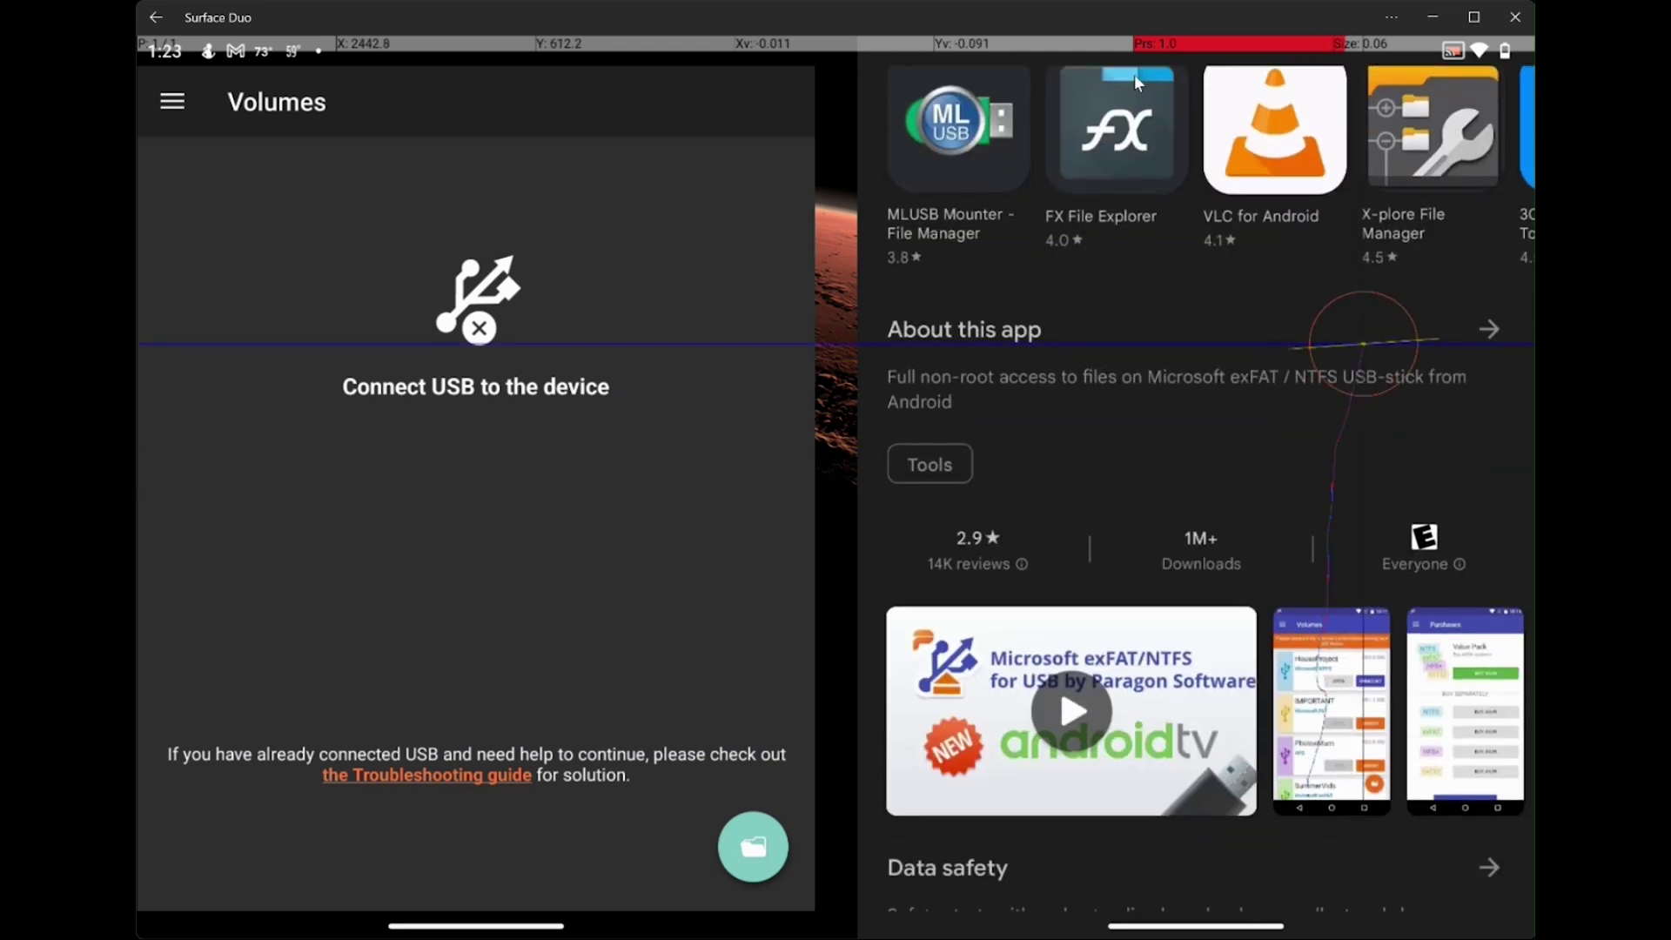
scroll(1340, 392, "up", 3)
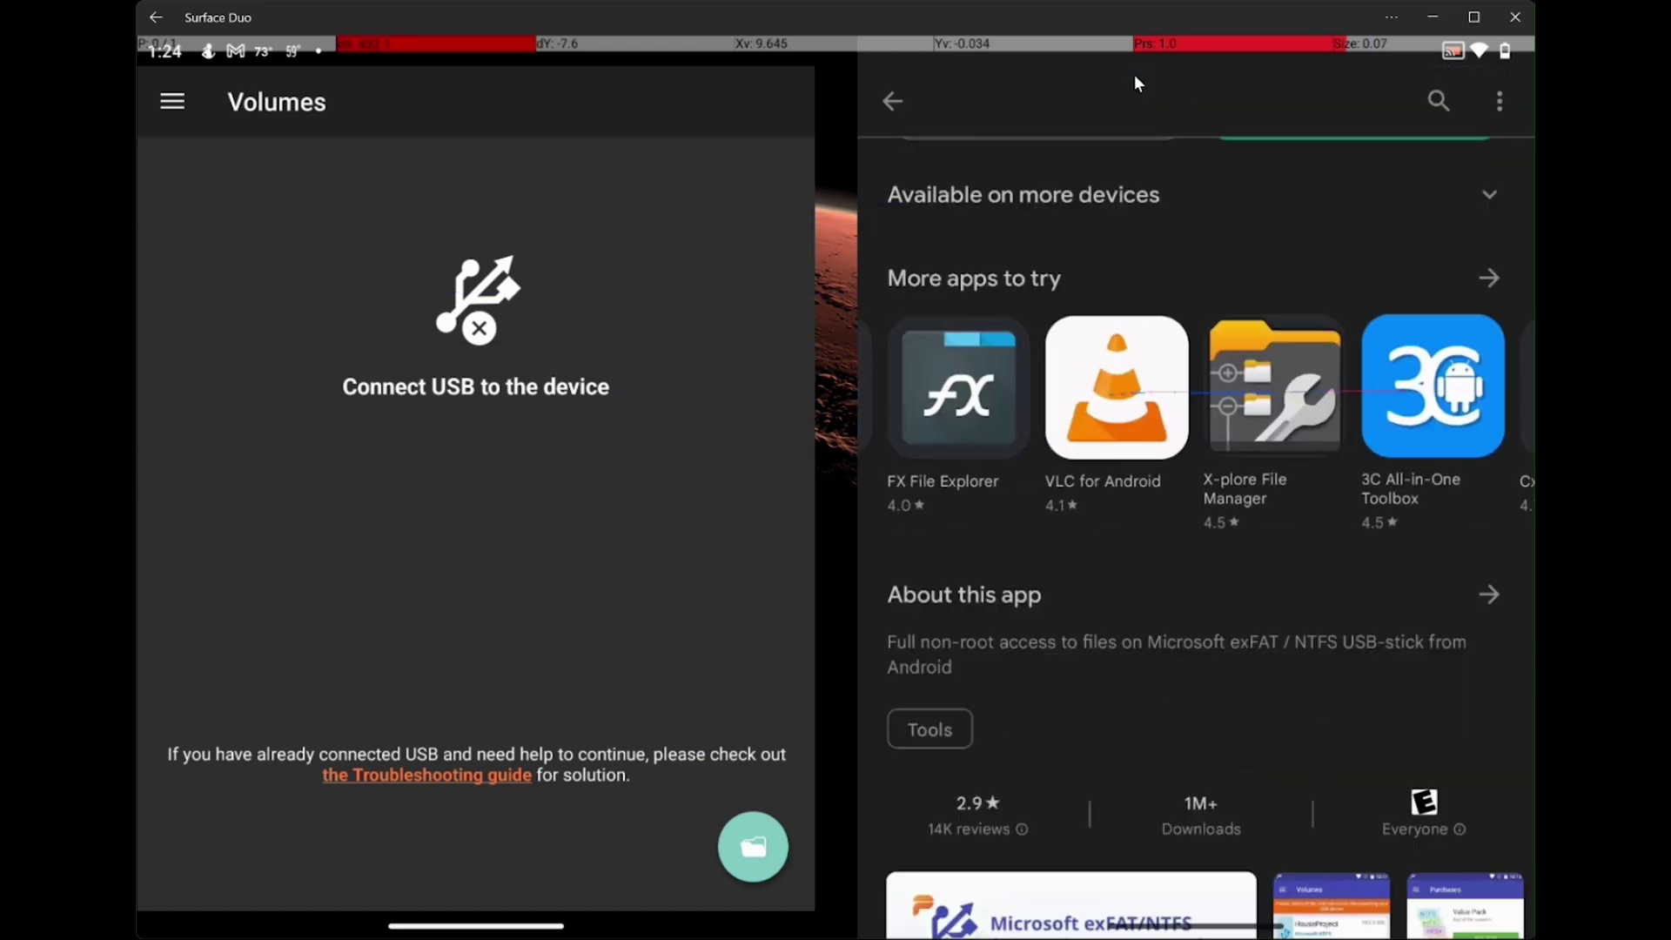
left_click_drag(1533, 676, 1368, 694)
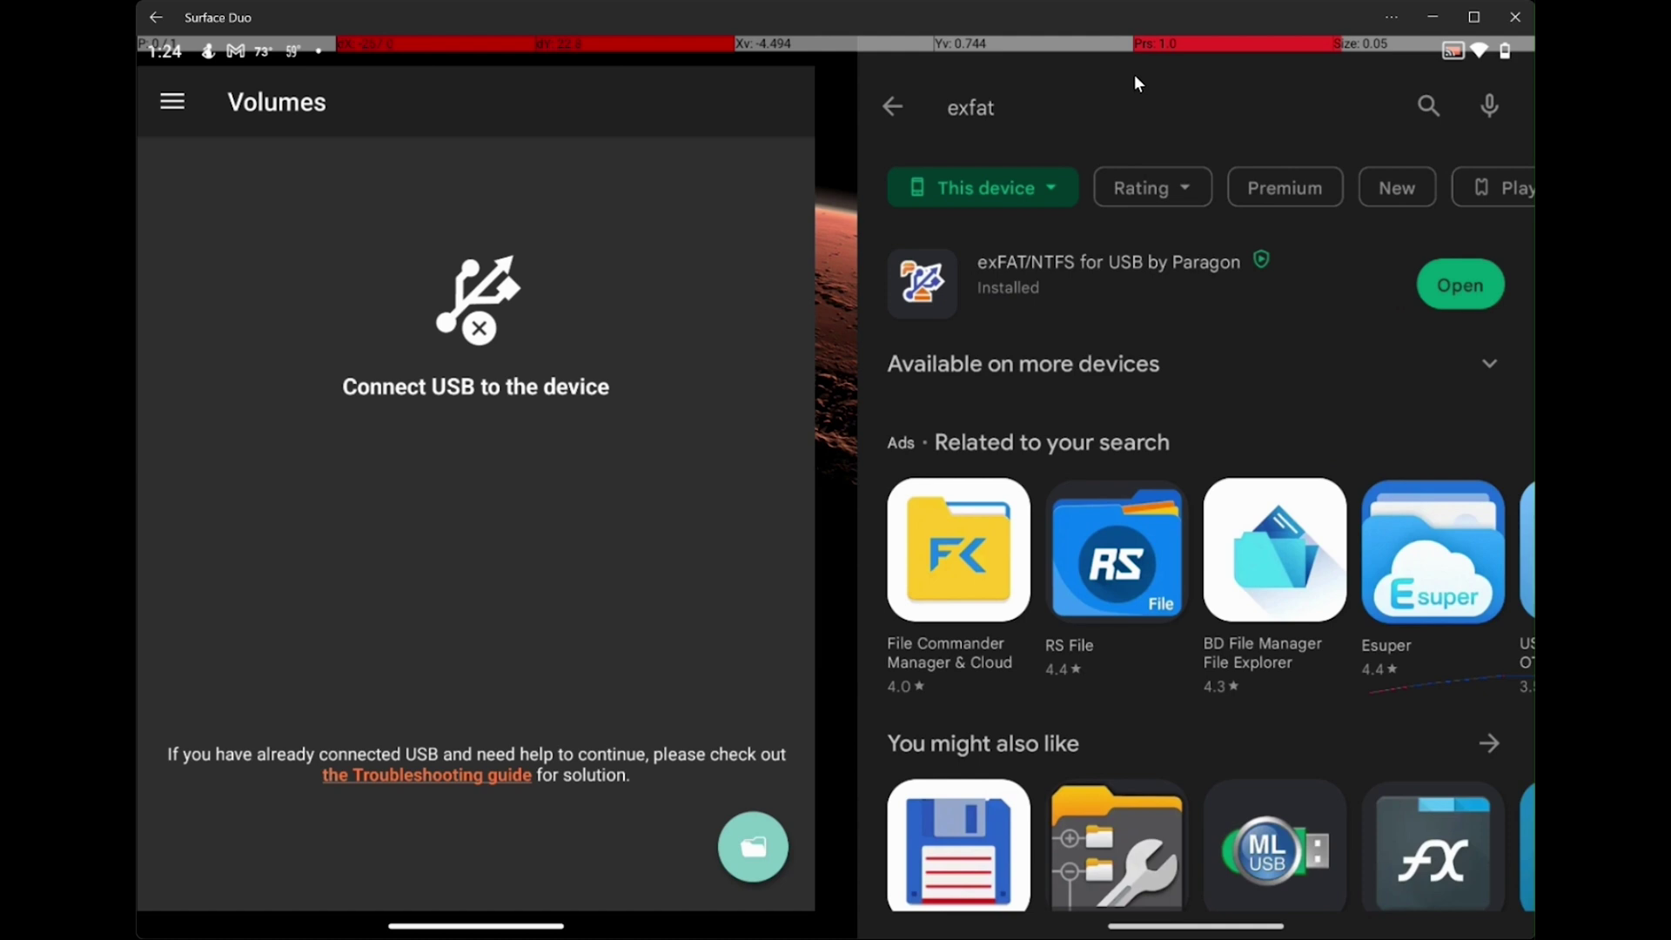
scroll(1253, 522, "down", 5)
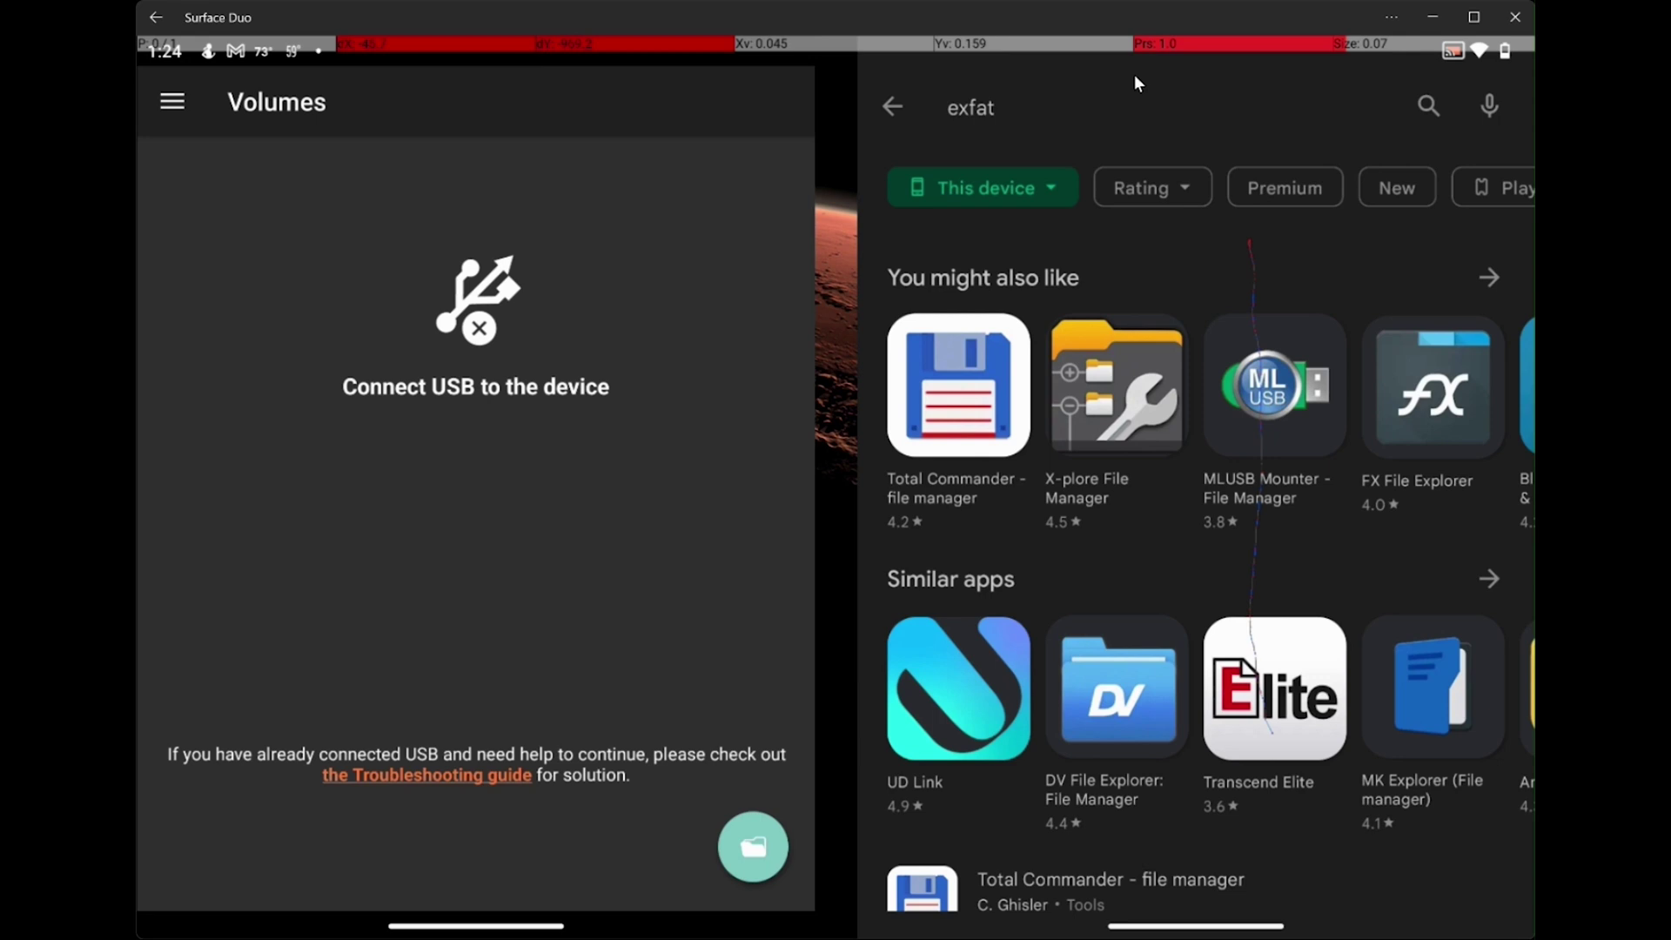
left_click(958, 385)
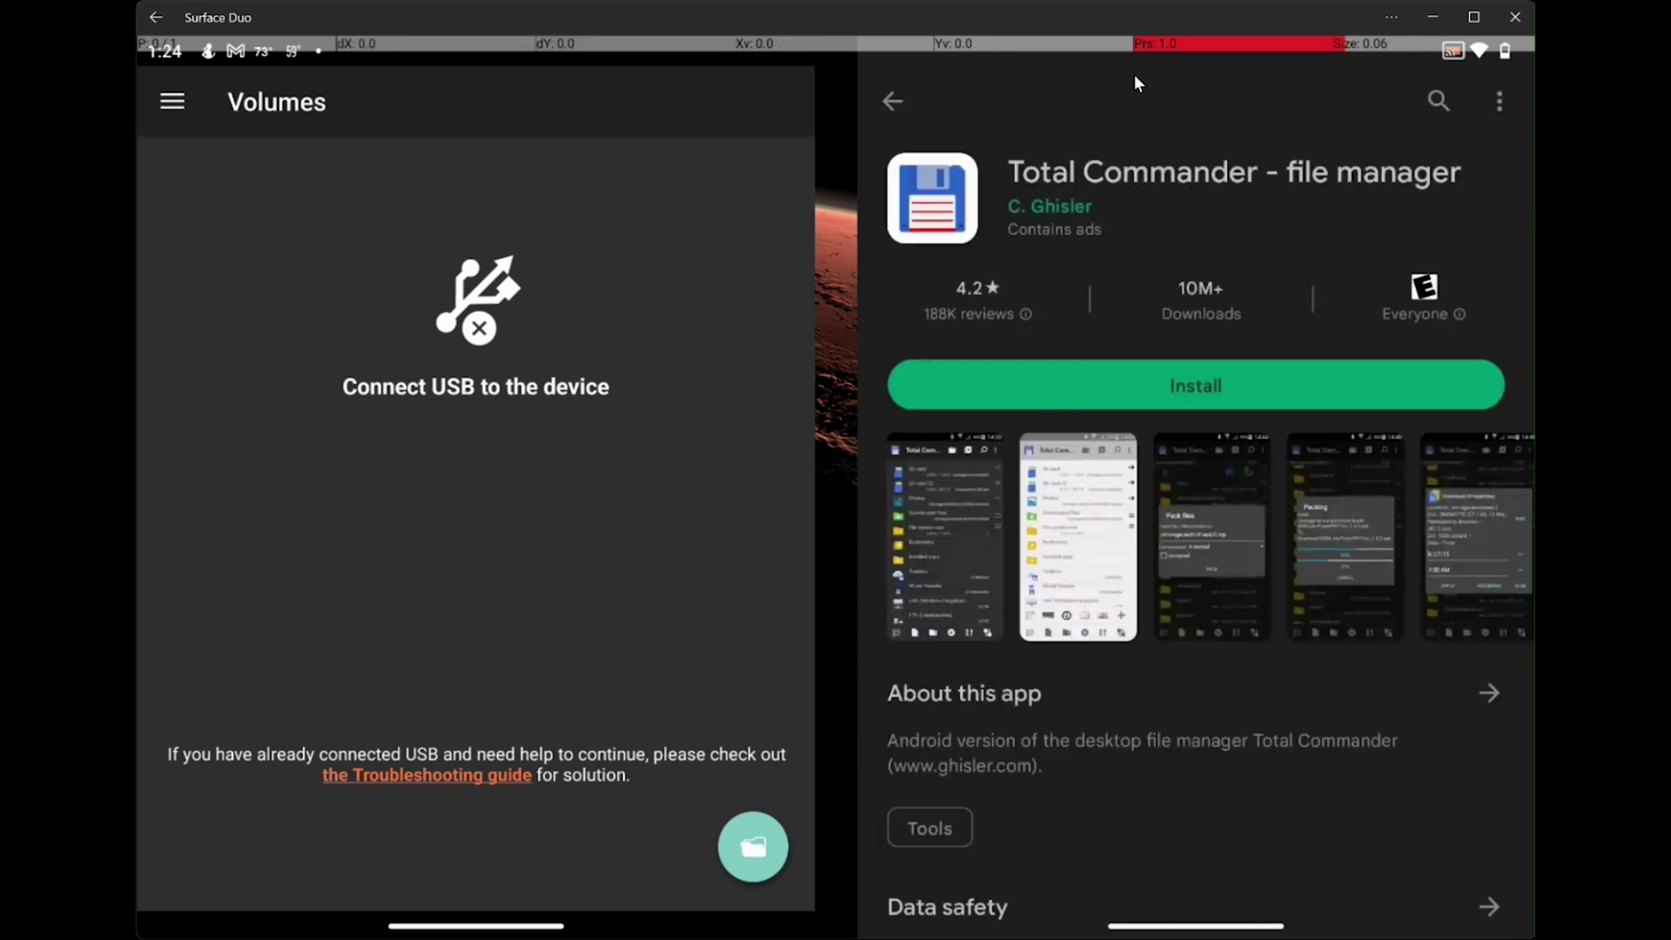
left_click(1287, 389)
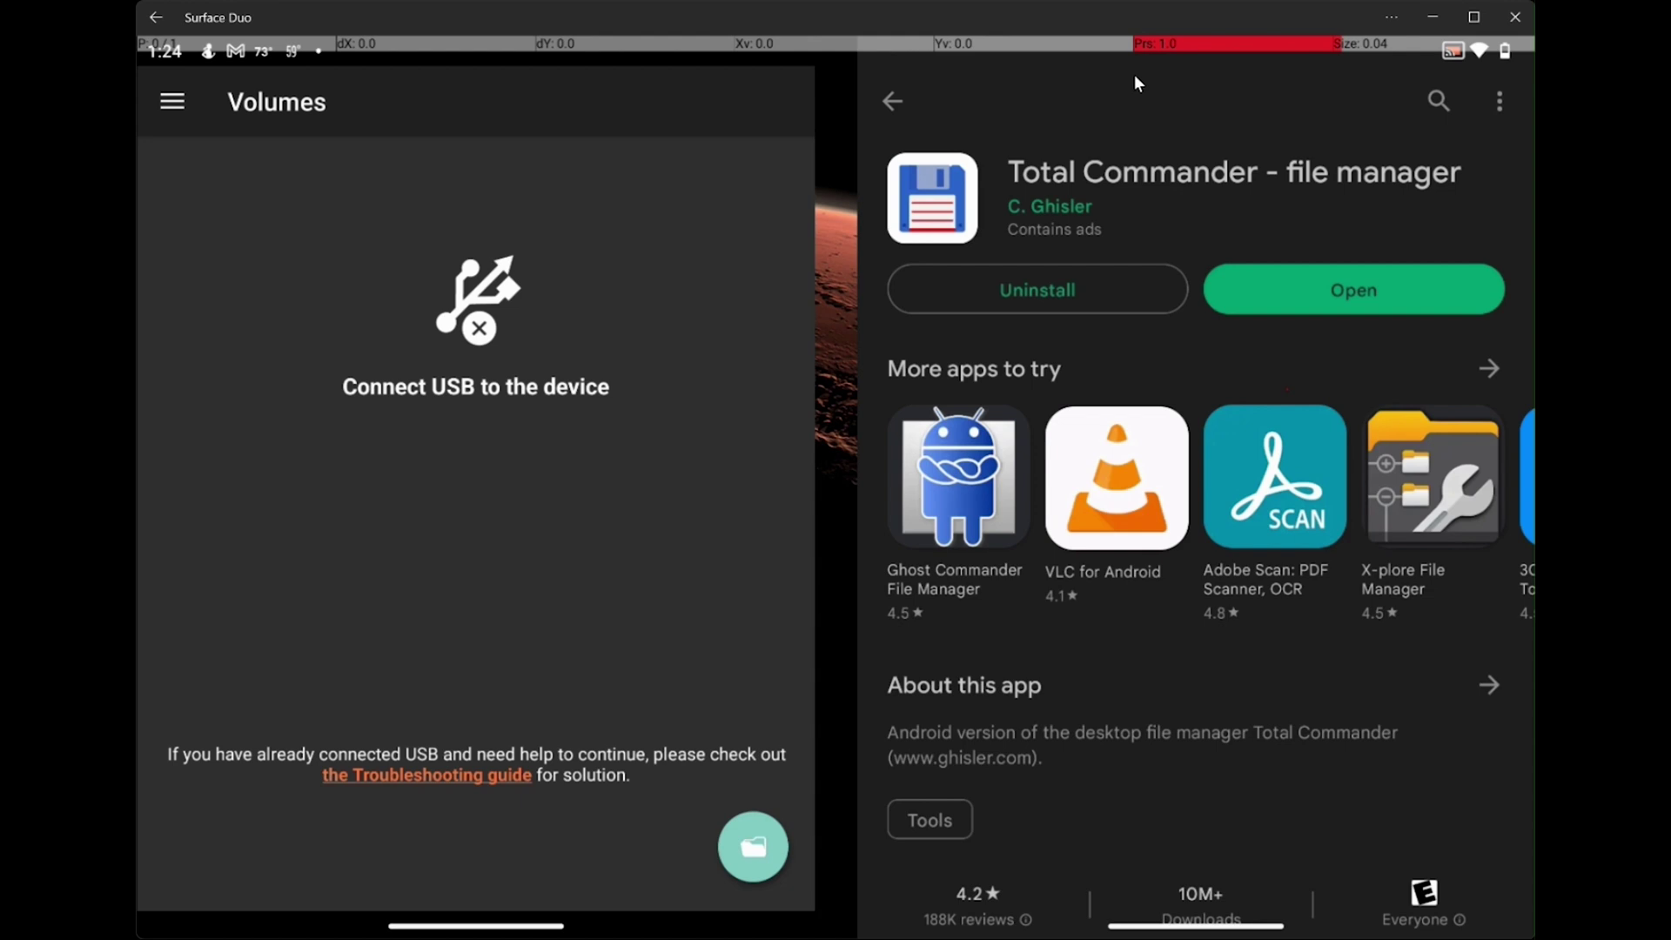
Step: Close the Play Store view and allow Microsoft exFAT/NTFS for USB by Paragon Software to access the USB SD Card Reader just once
left_click_drag(1270, 925, 1268, 843)
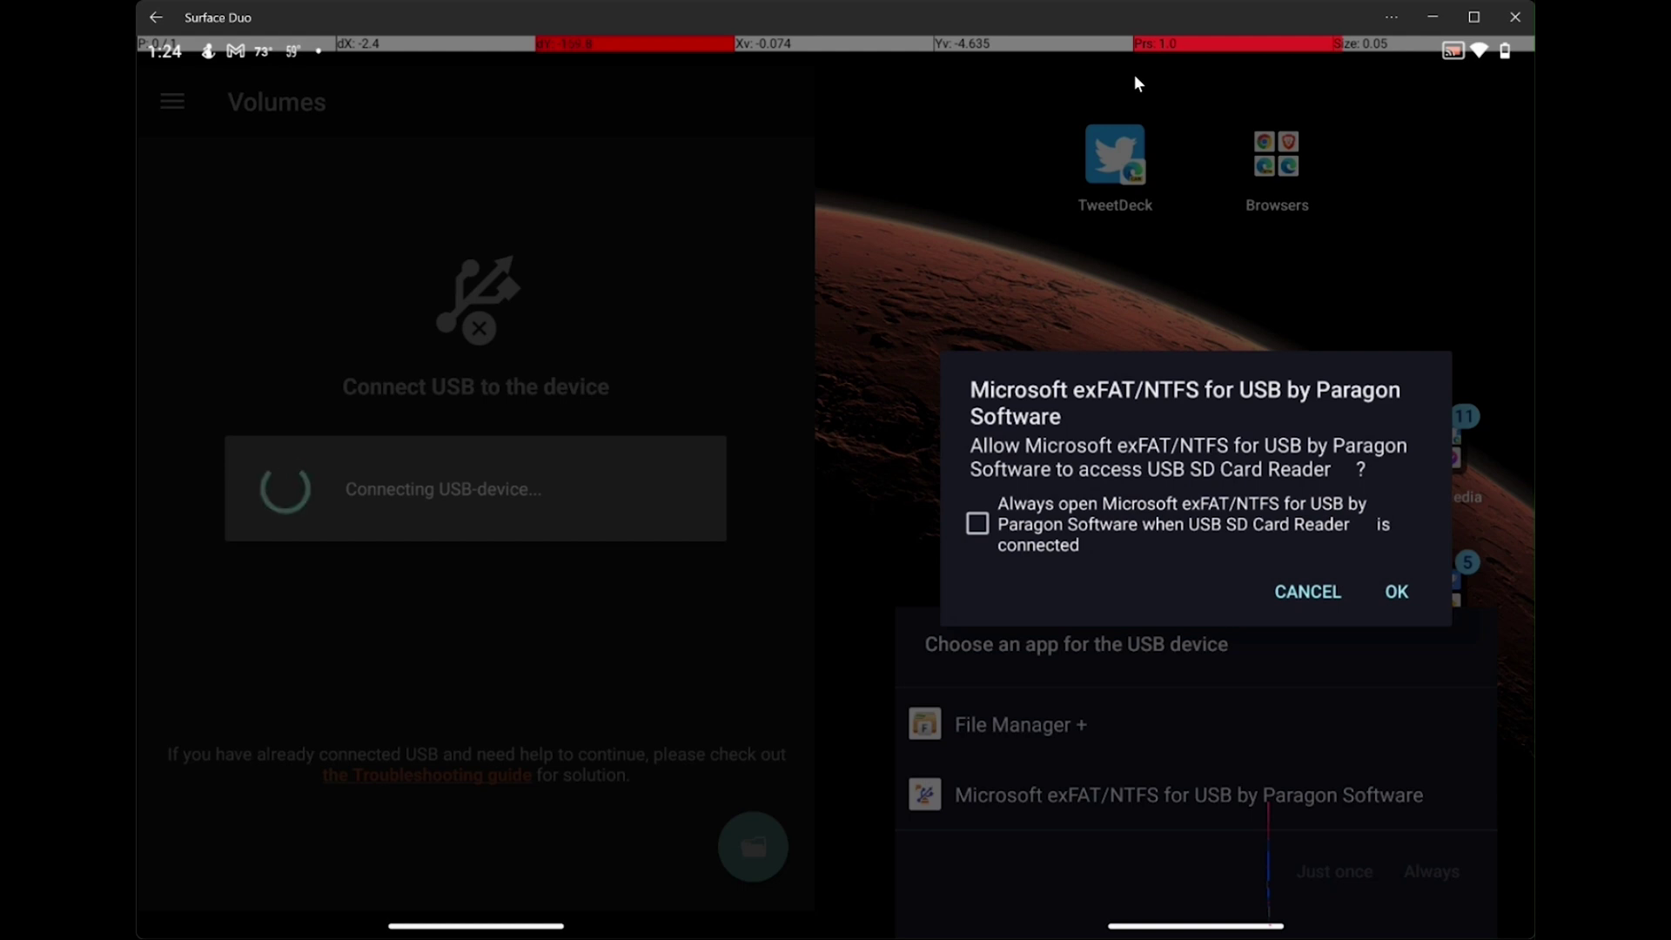
left_click(1397, 592)
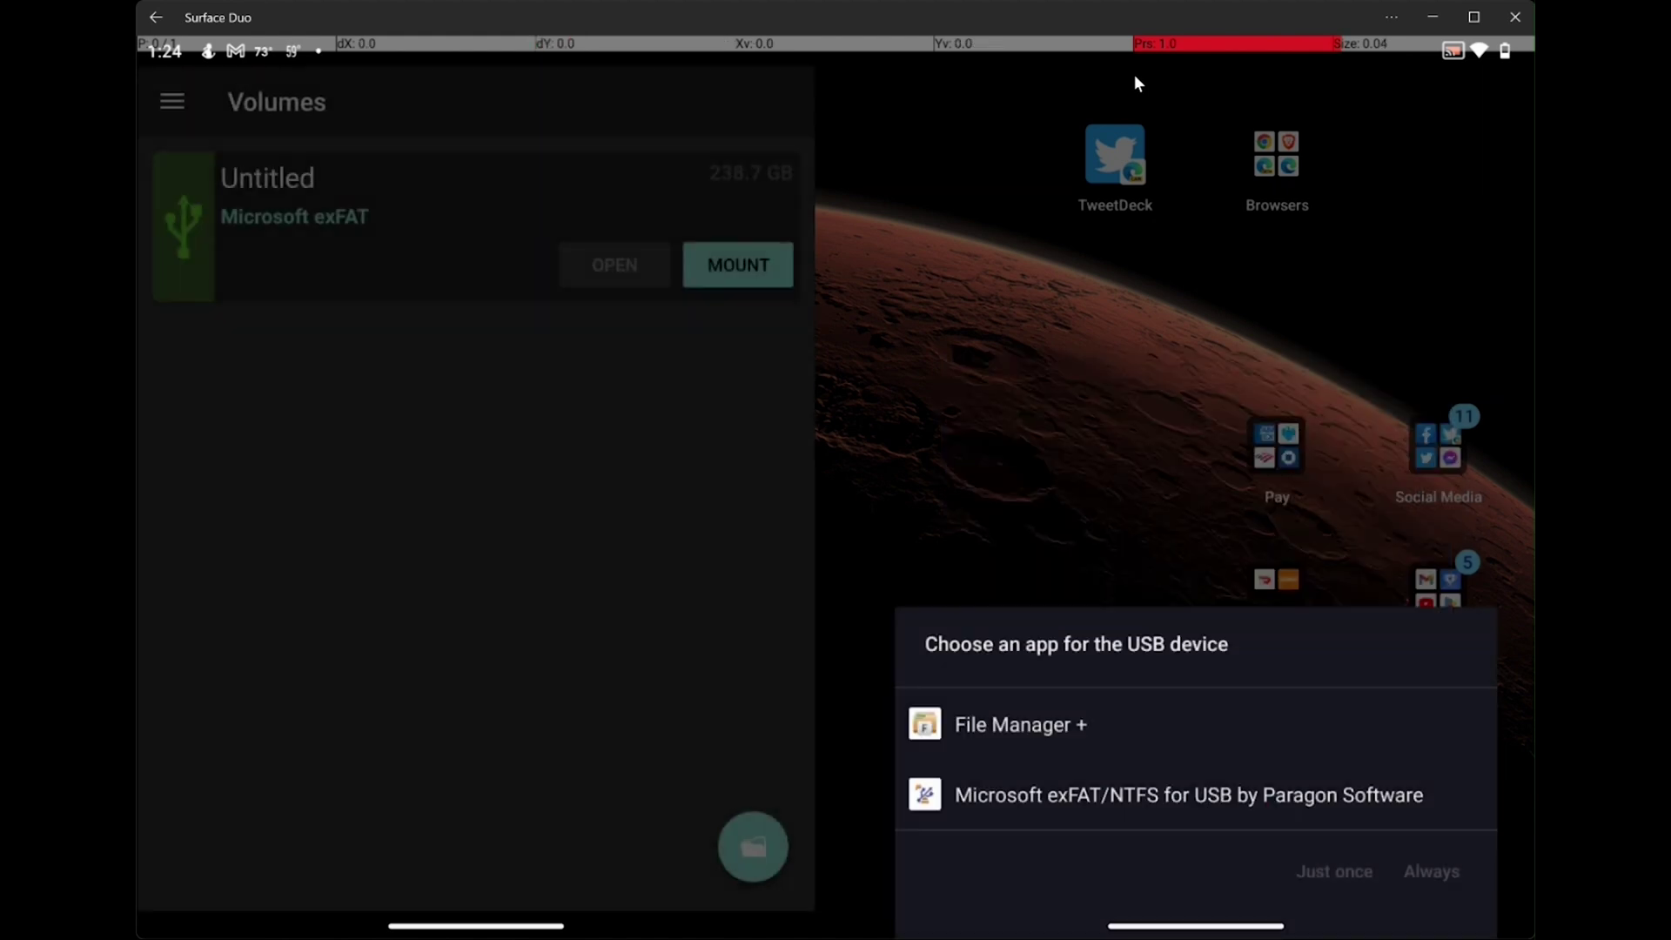
left_click(1301, 795)
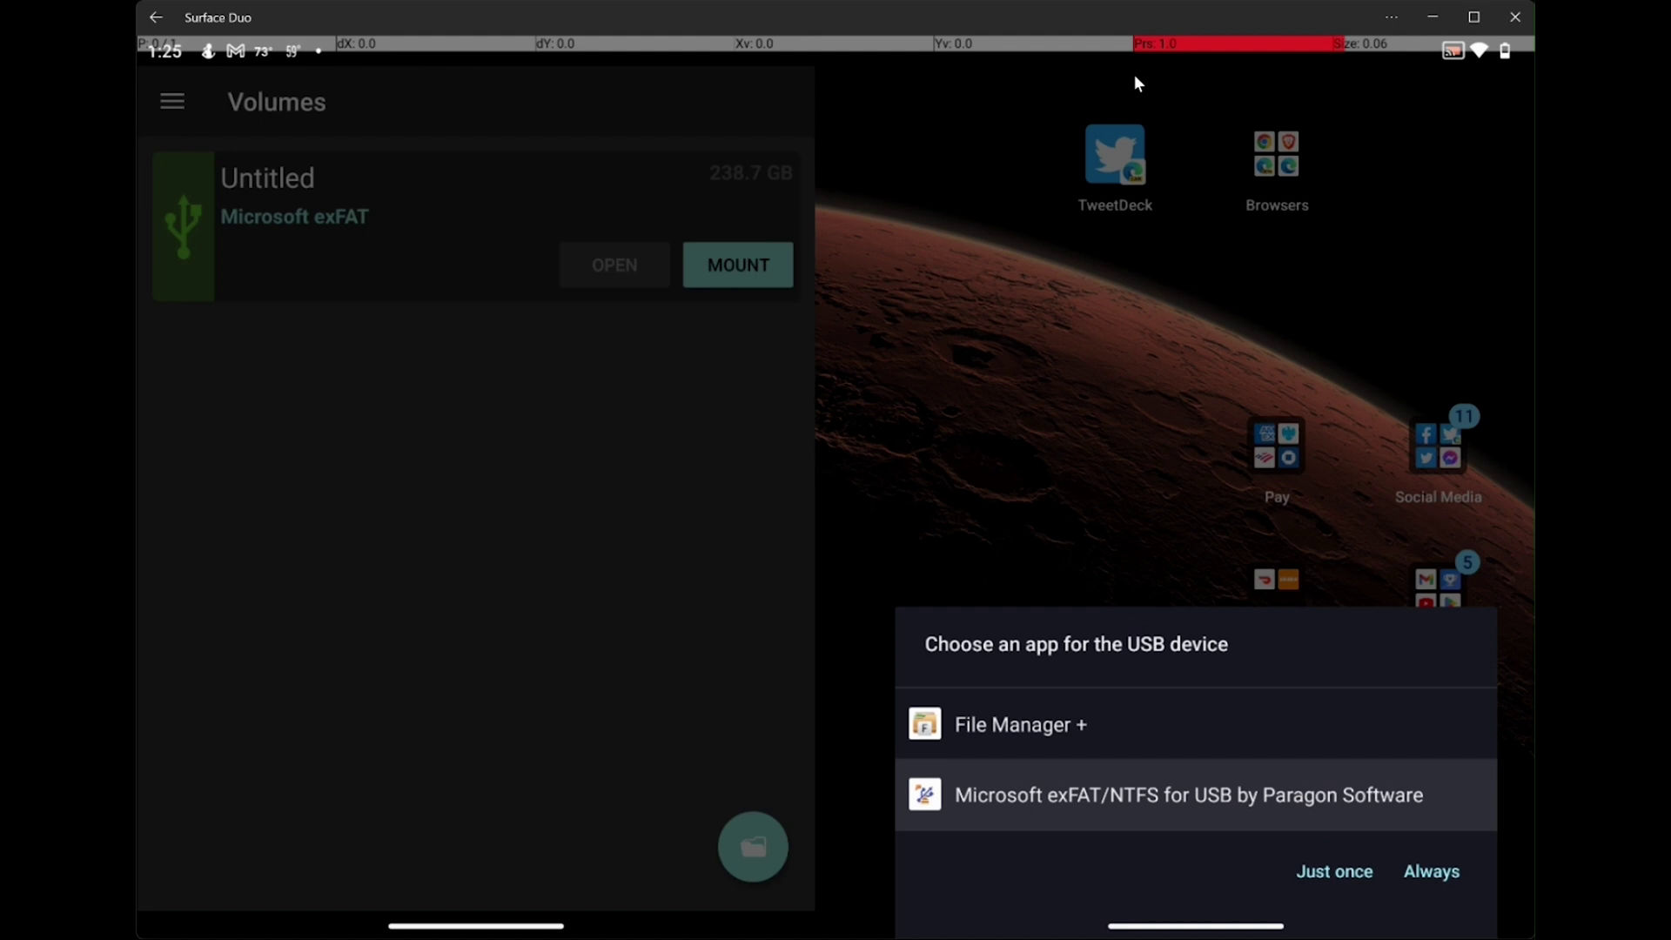
left_click(1334, 871)
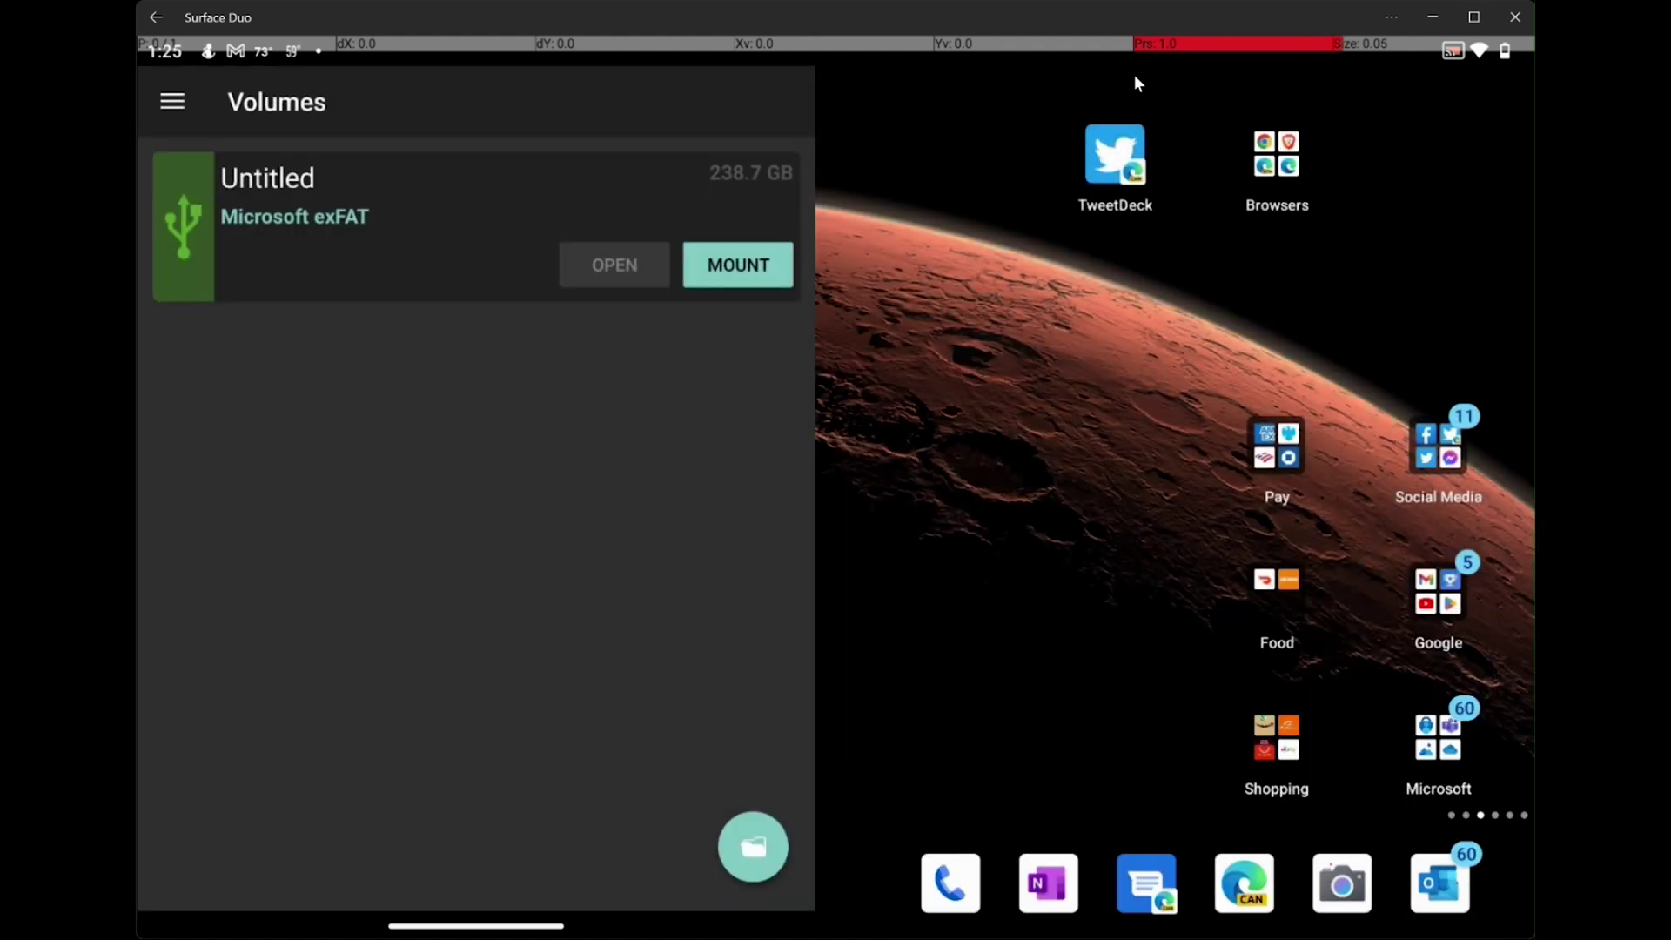
Step: Mount the Untitled Microsoft exFAT volume by starting the free trial with a Google sign-in
left_click(738, 264)
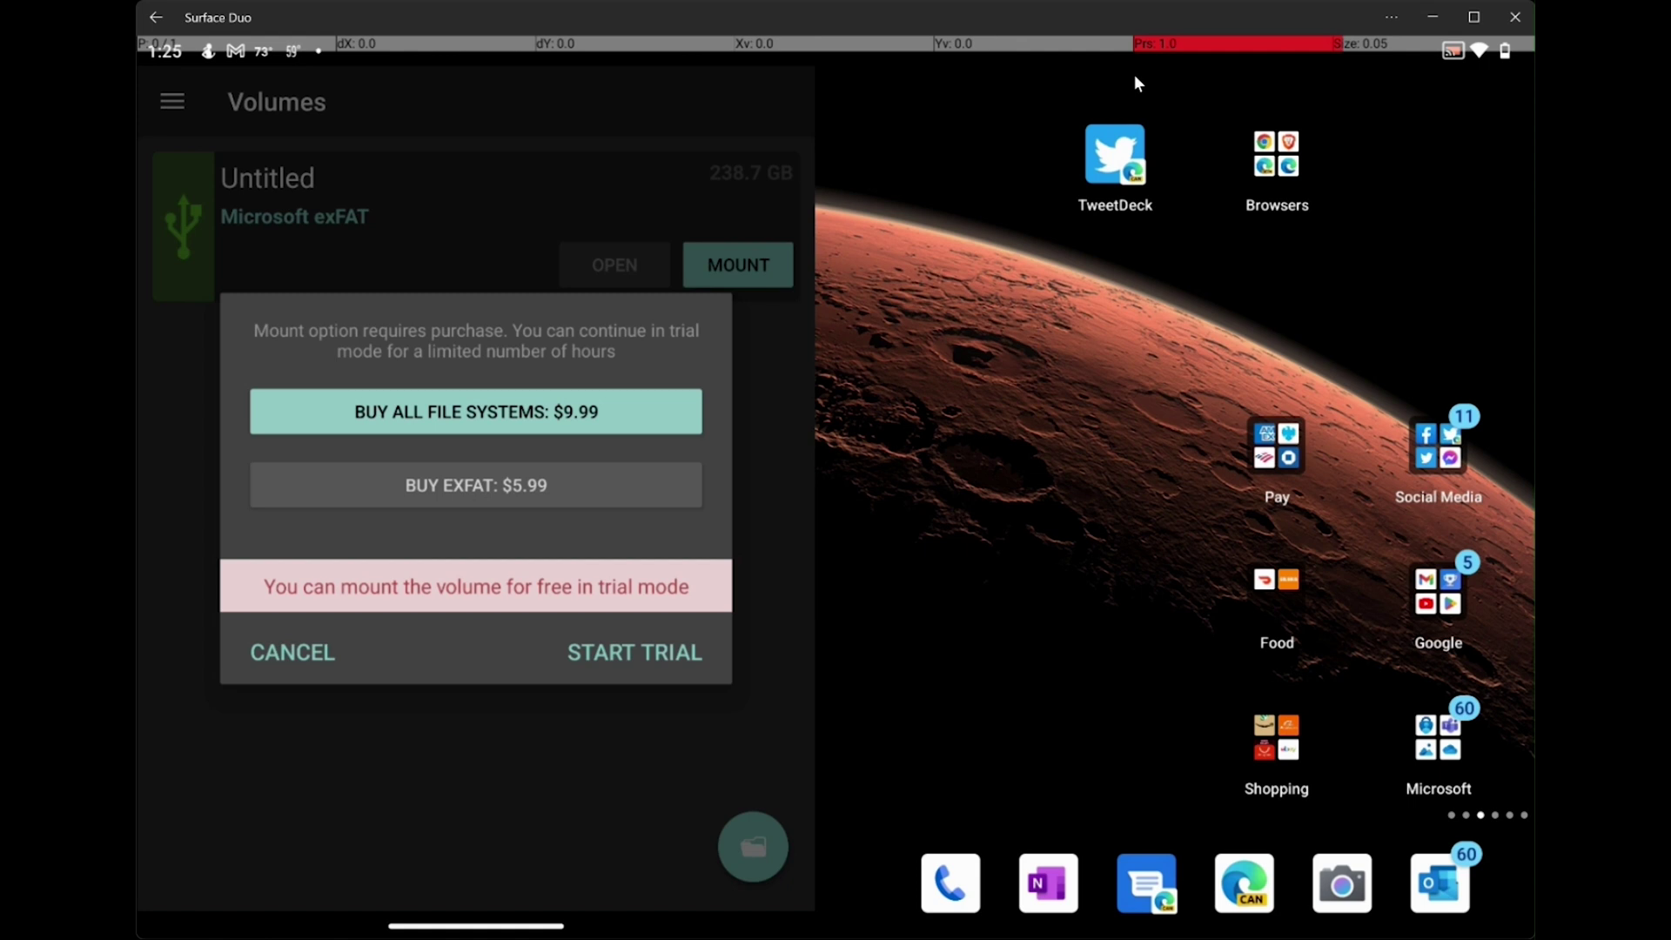
left_click(634, 652)
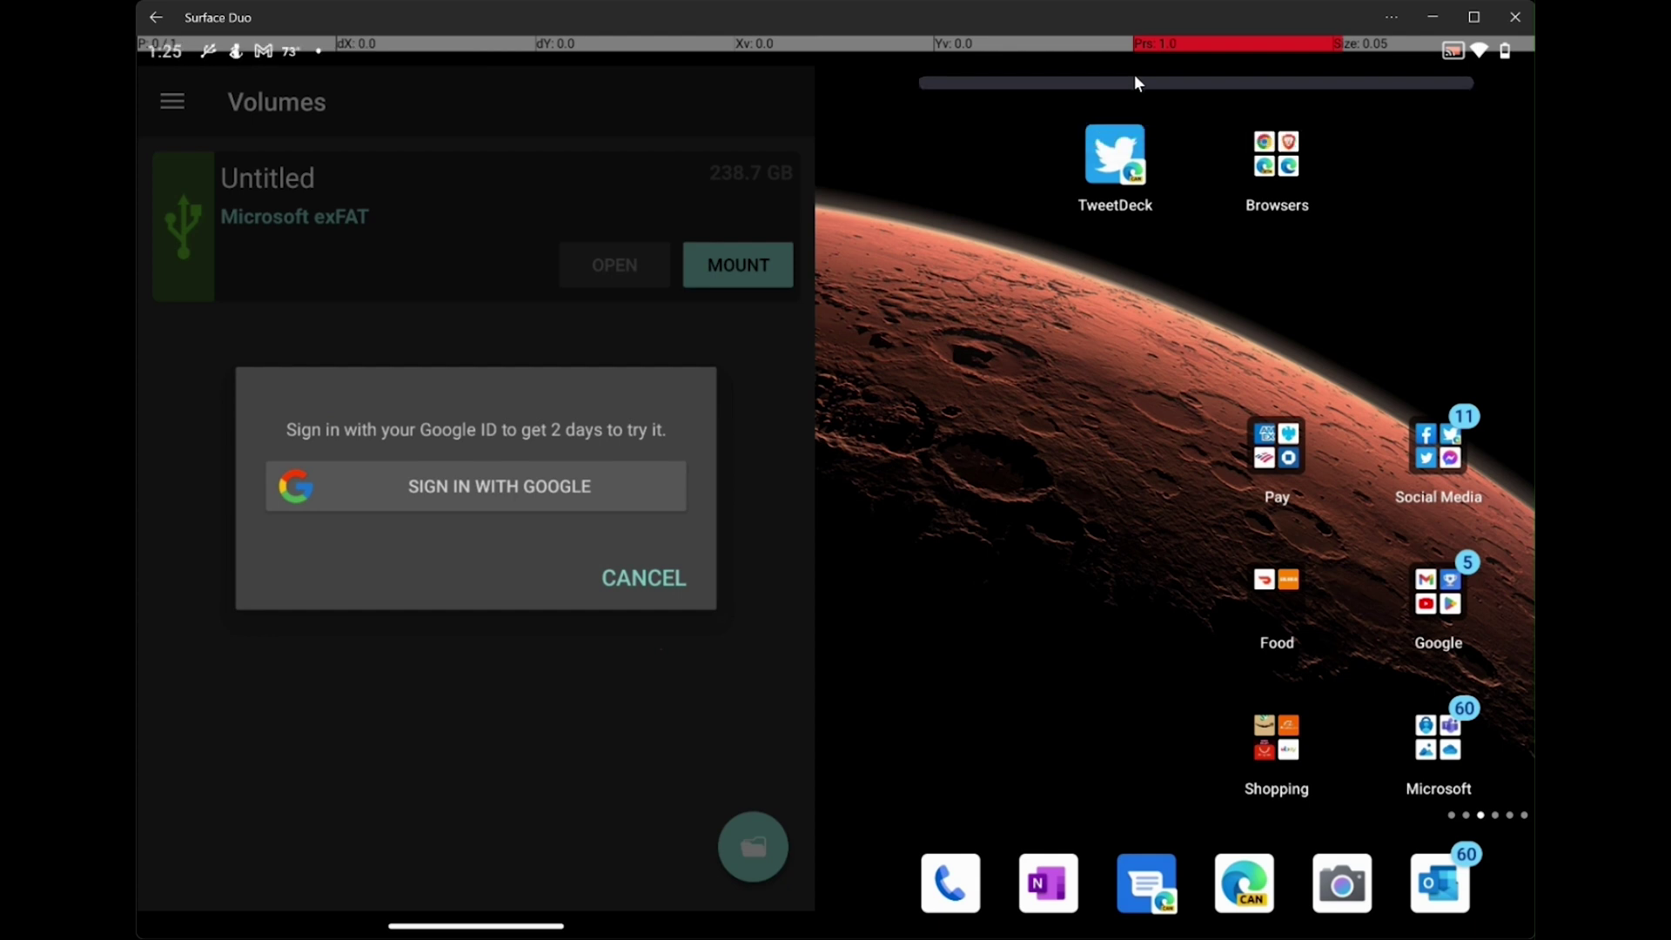
left_click(479, 484)
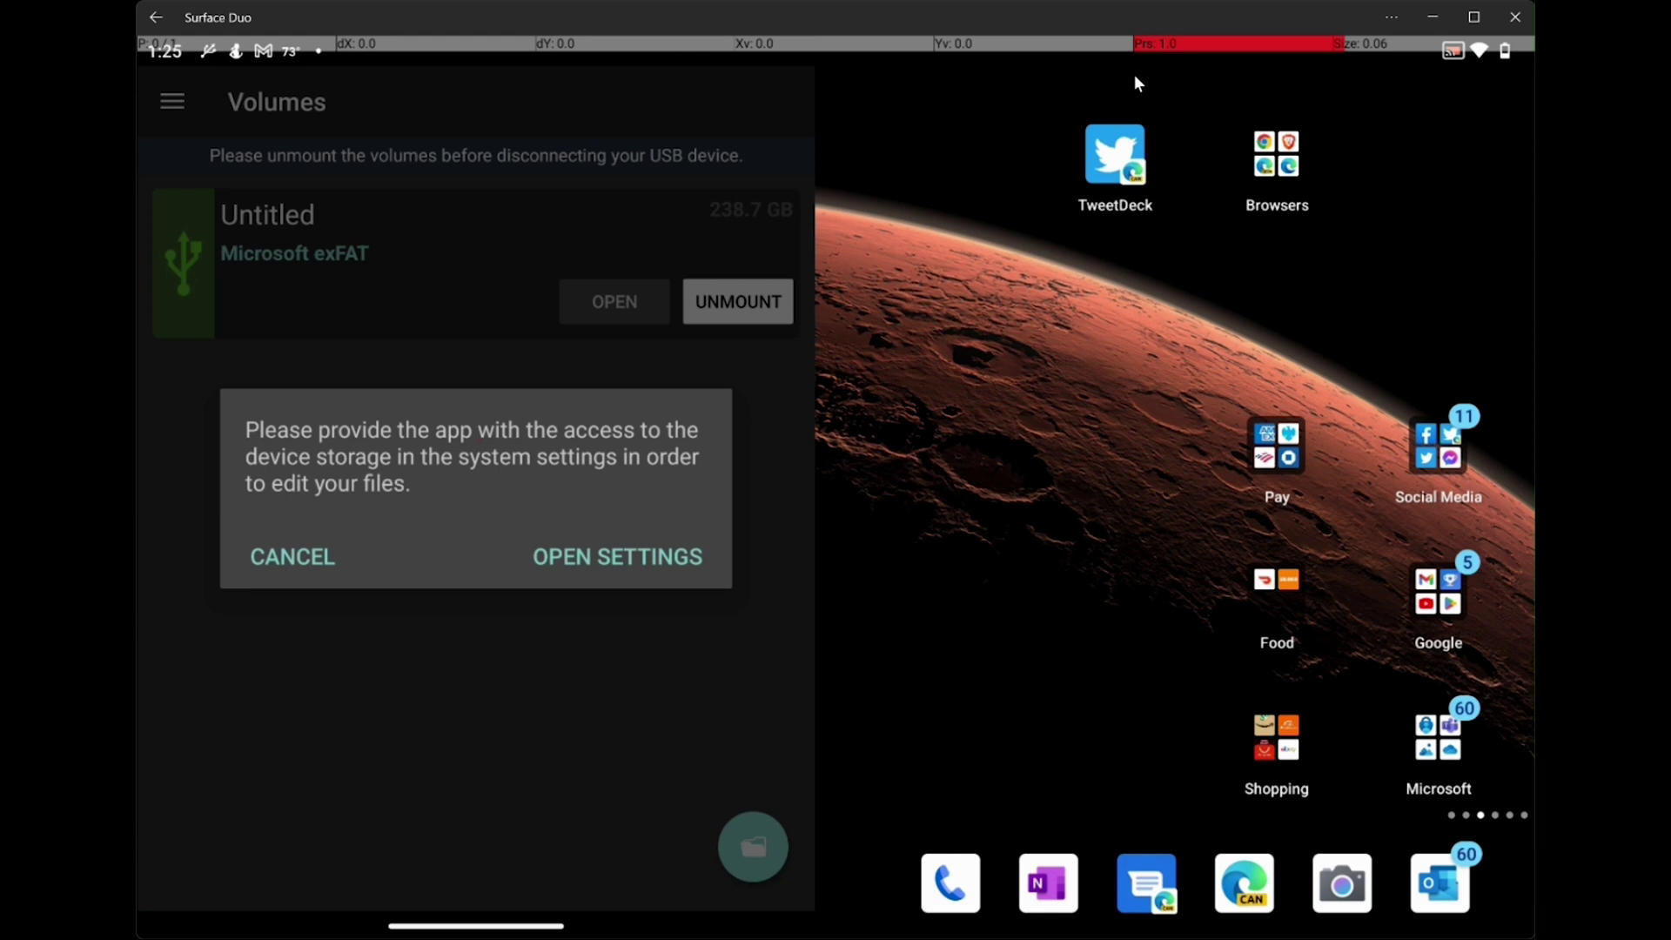
Step: Grant the Paragon app access to manage all files and return to its volumes list
left_click(621, 544)
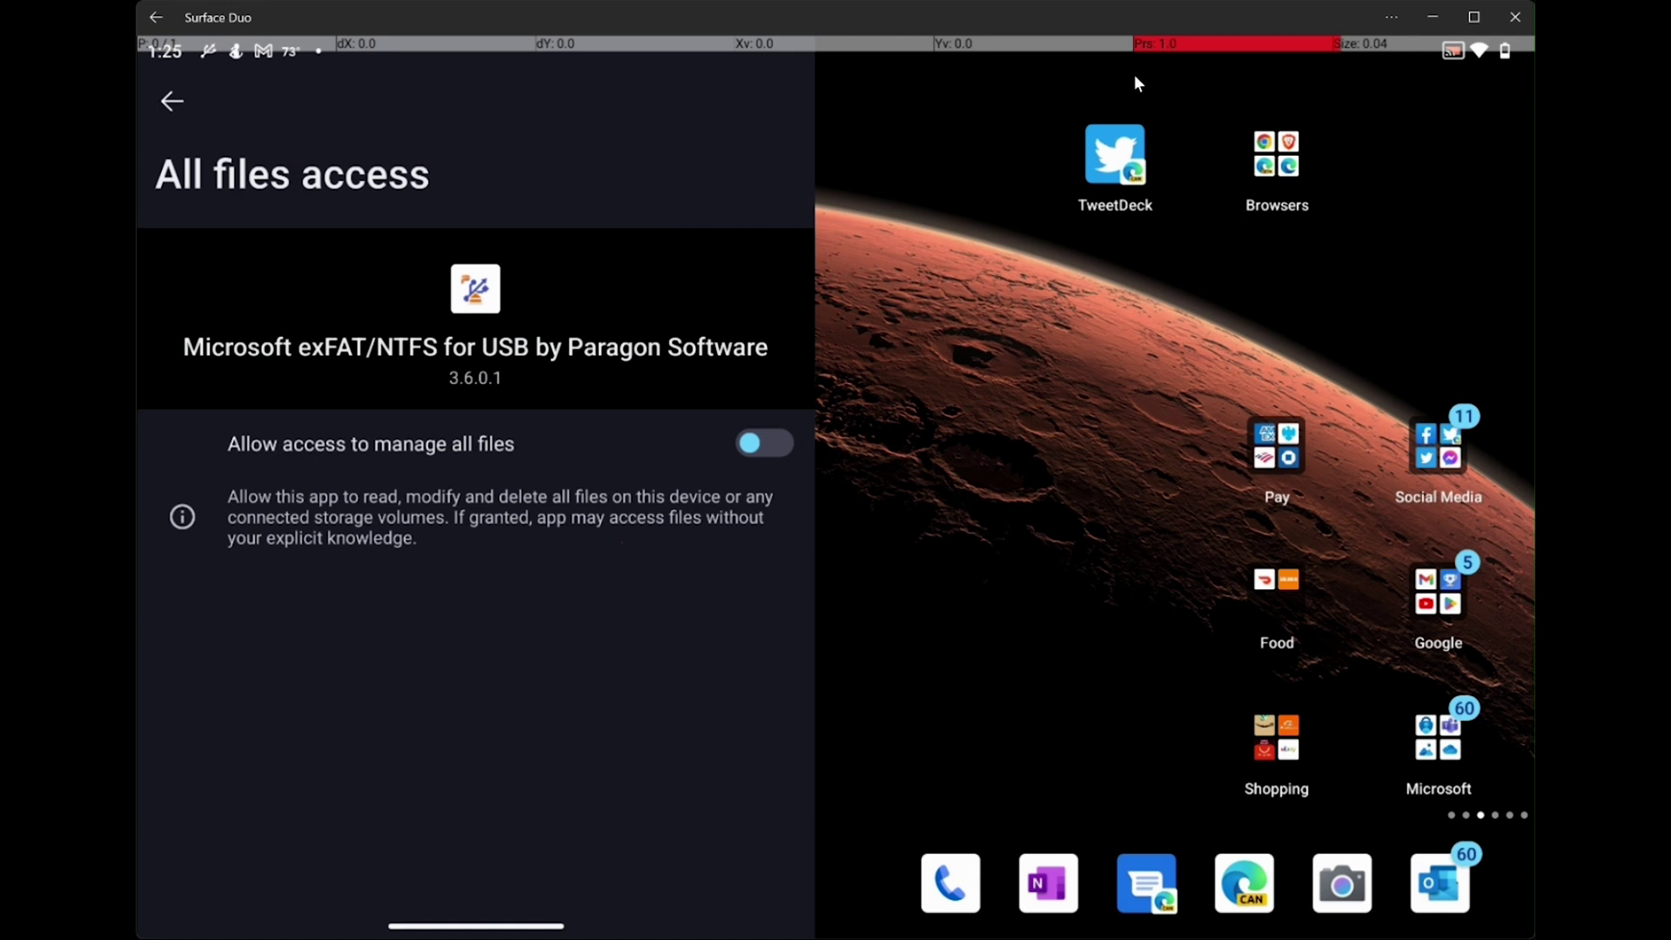
left_click(765, 443)
left_click(172, 101)
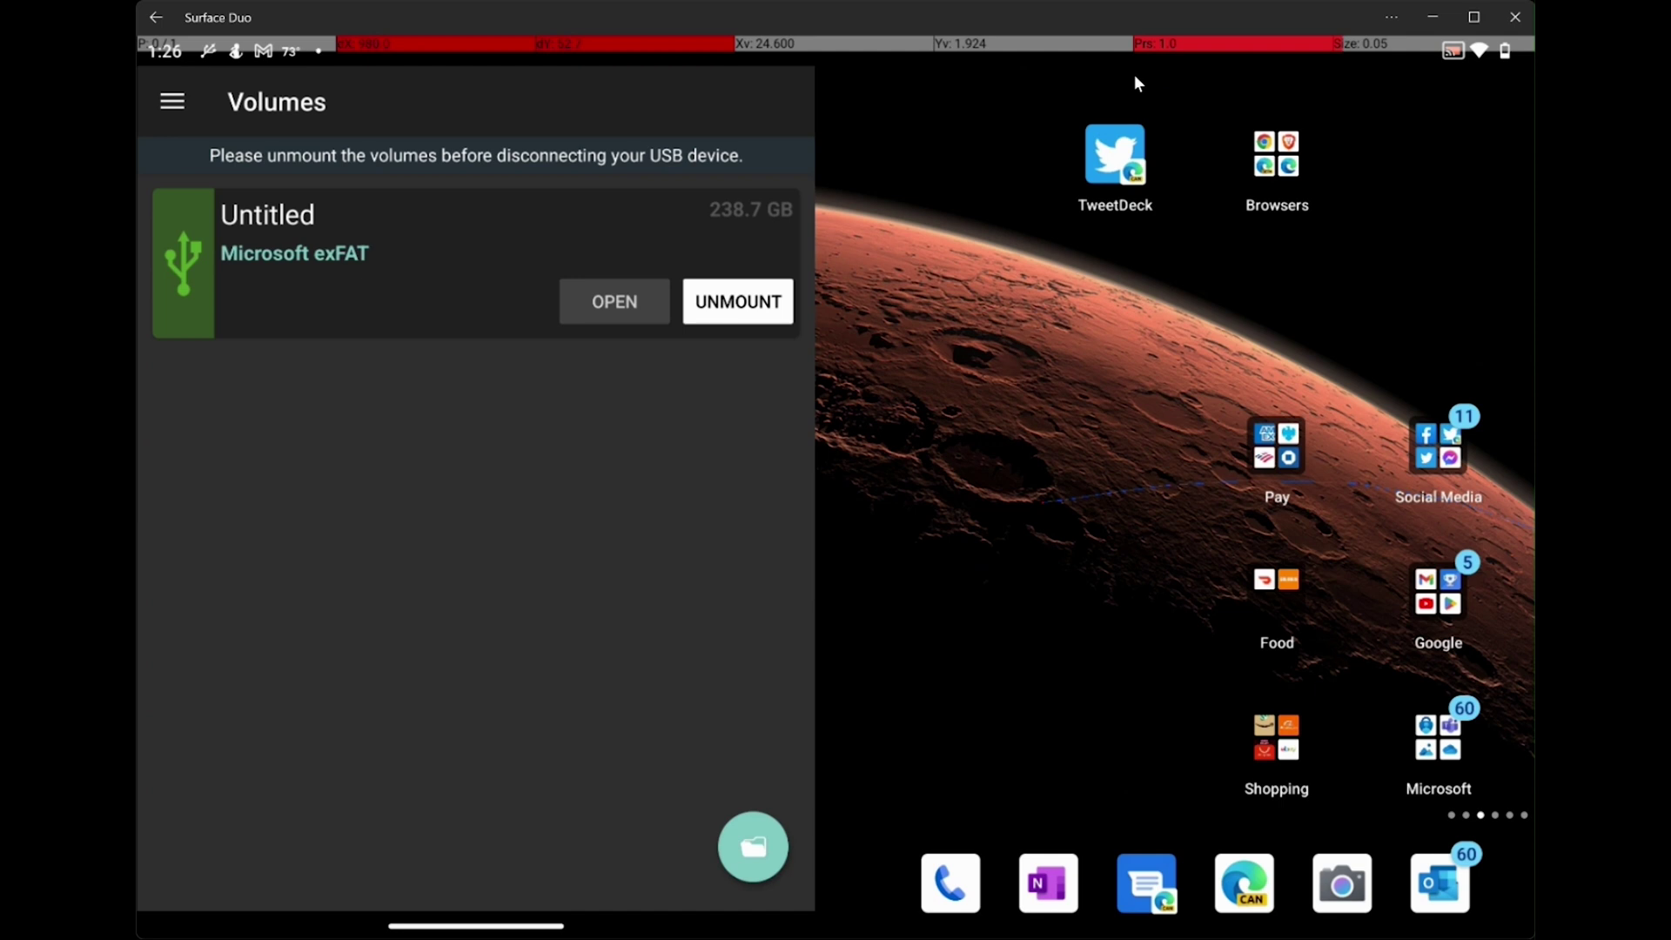
Step: Unmount the Untitled Microsoft exFAT volume
left_click(746, 283)
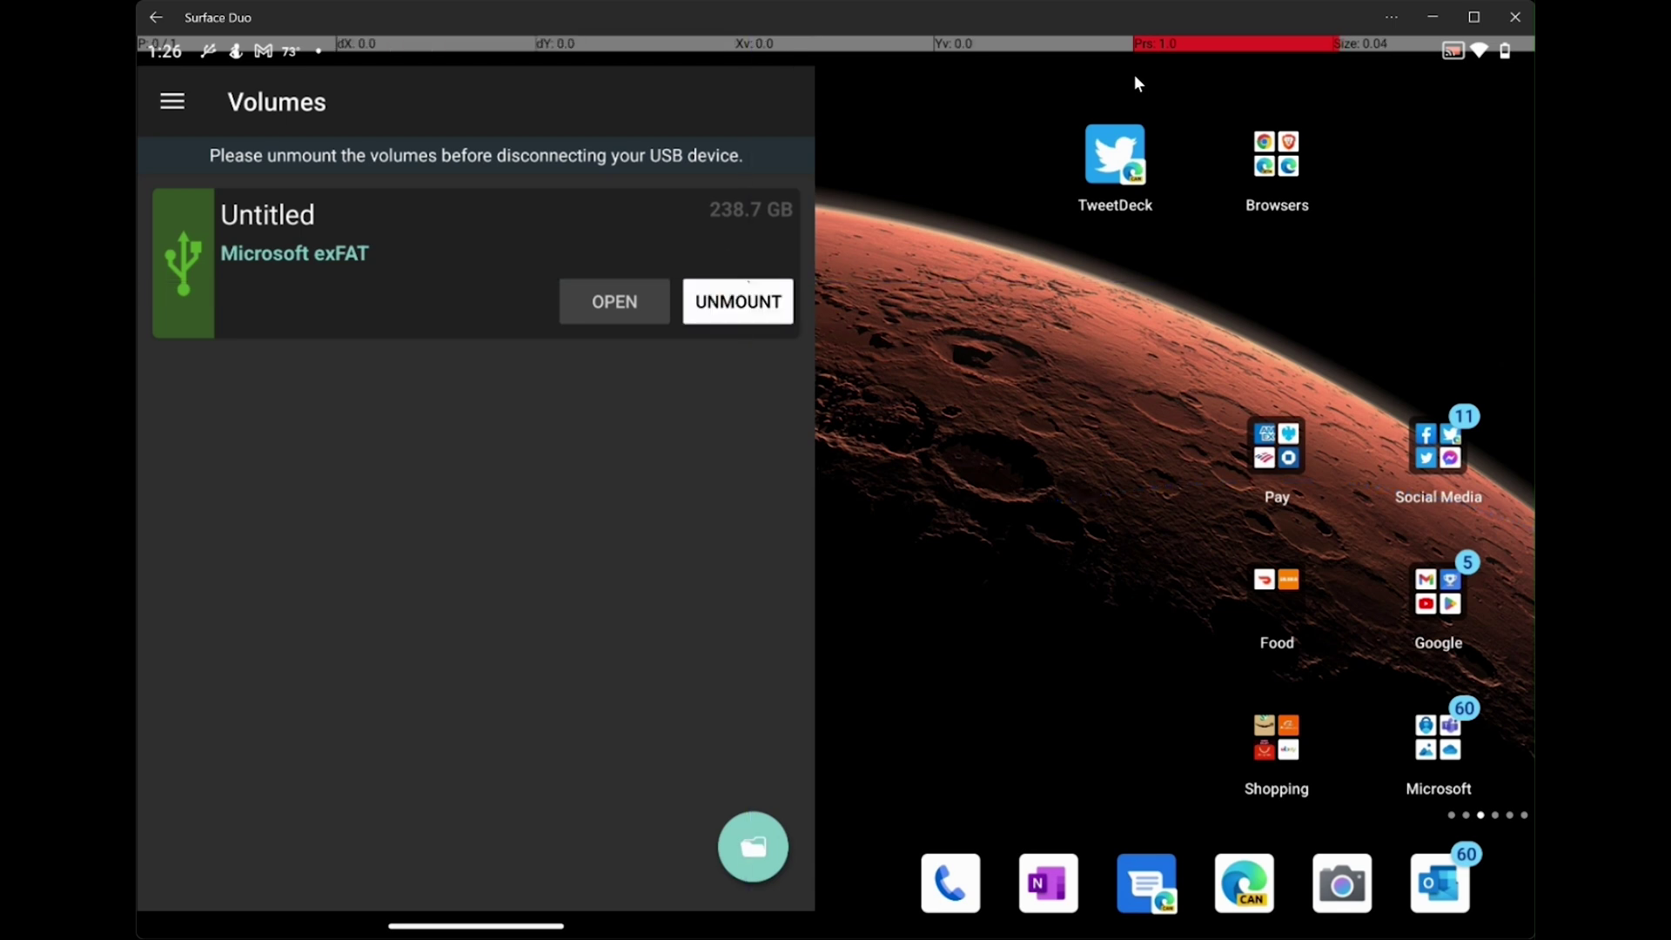
left_click(746, 301)
left_click_drag(510, 935, 533, 631)
left_click(737, 301)
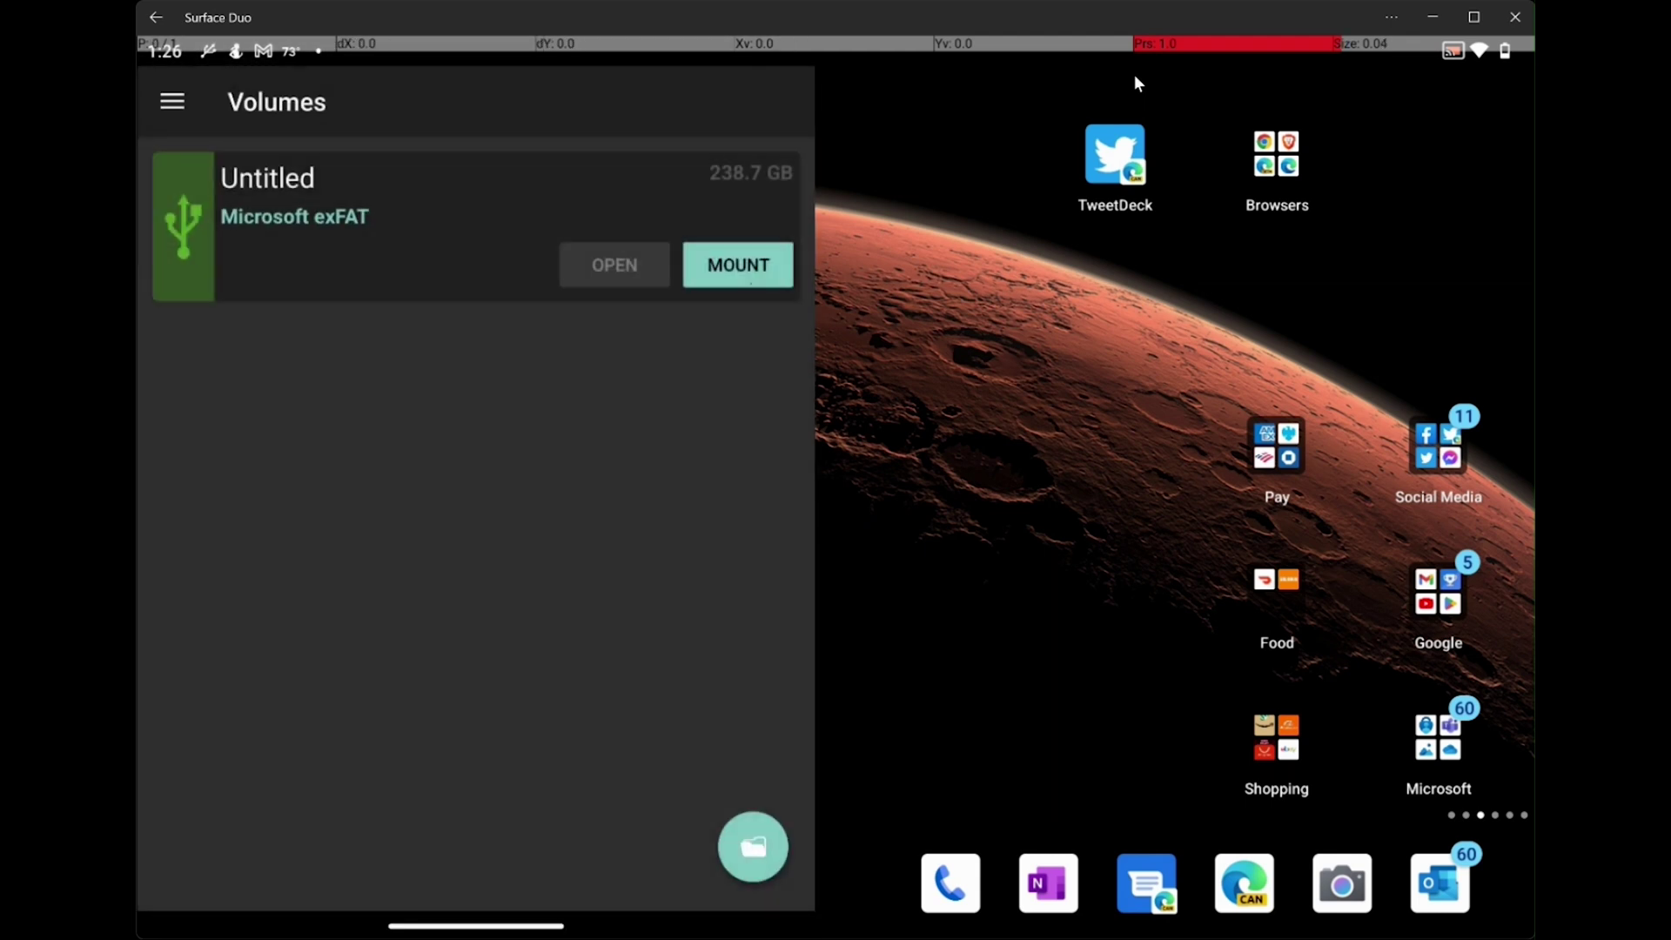